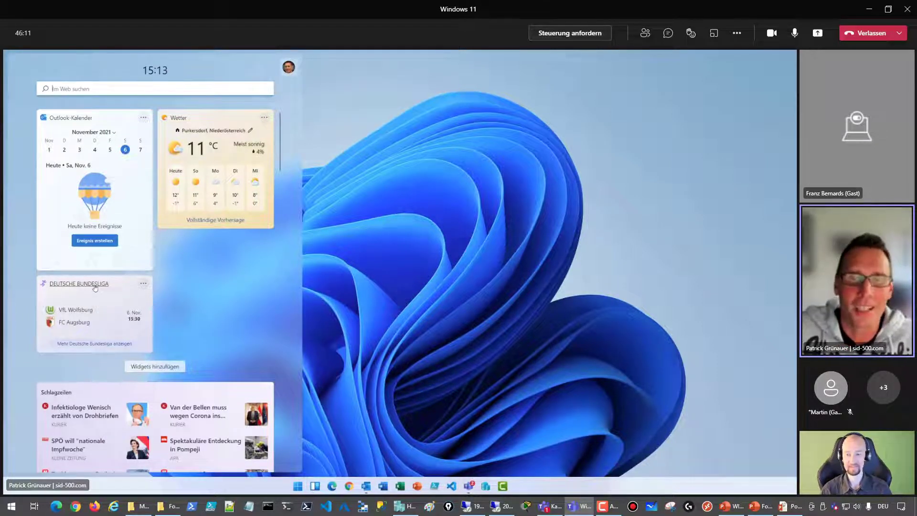
Look through the calendar, weather and Bundesliga widgets and the news headlines on the Windows 11 widgets board
click(143, 285)
click(186, 273)
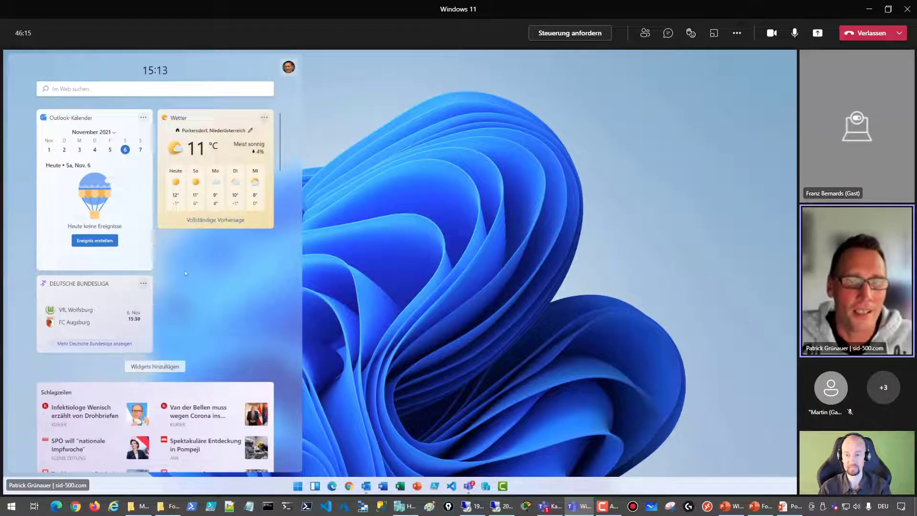
scroll(186, 273, down, 3)
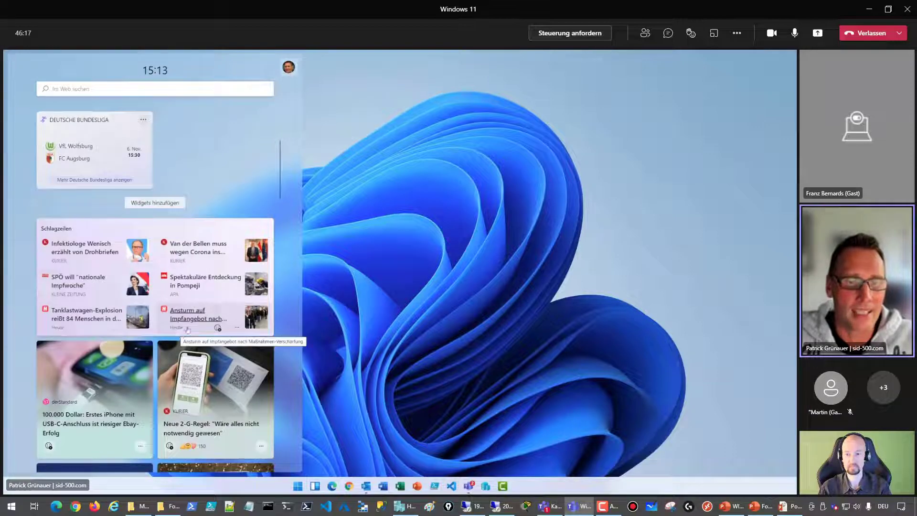
scroll(157, 372, down, 2)
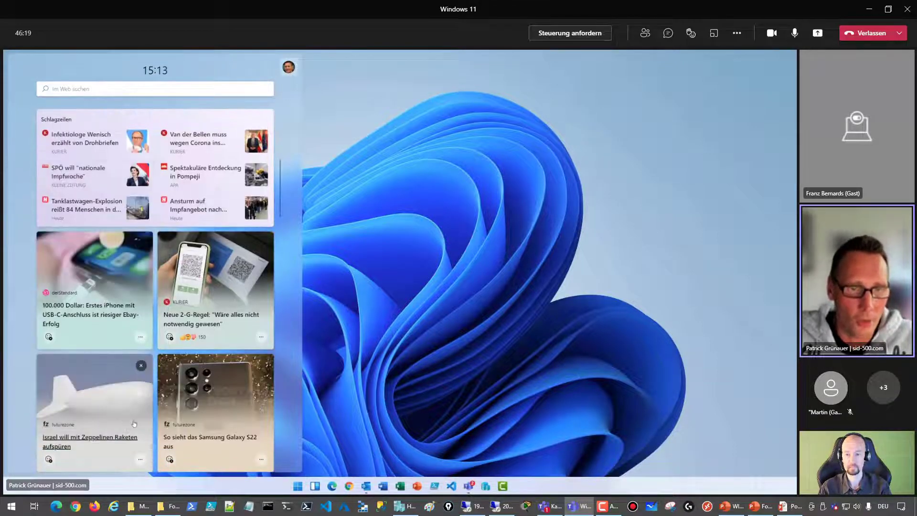
scroll(134, 423, up, 5)
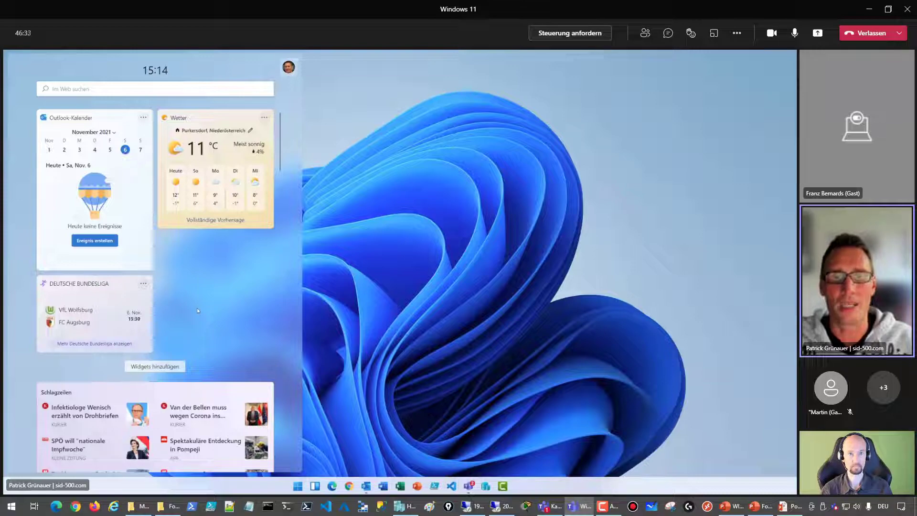
End the title slide show, minimize the presentation and switch to the remote Windows 10 desktop with the Windows Update settings
click(888, 14)
drag(400, 116, 916, 116)
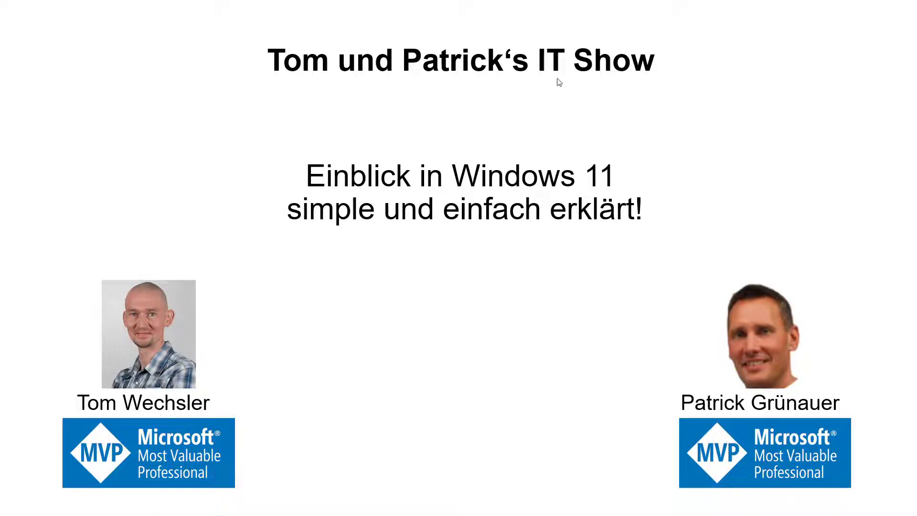
click(565, 119)
click(565, 119)
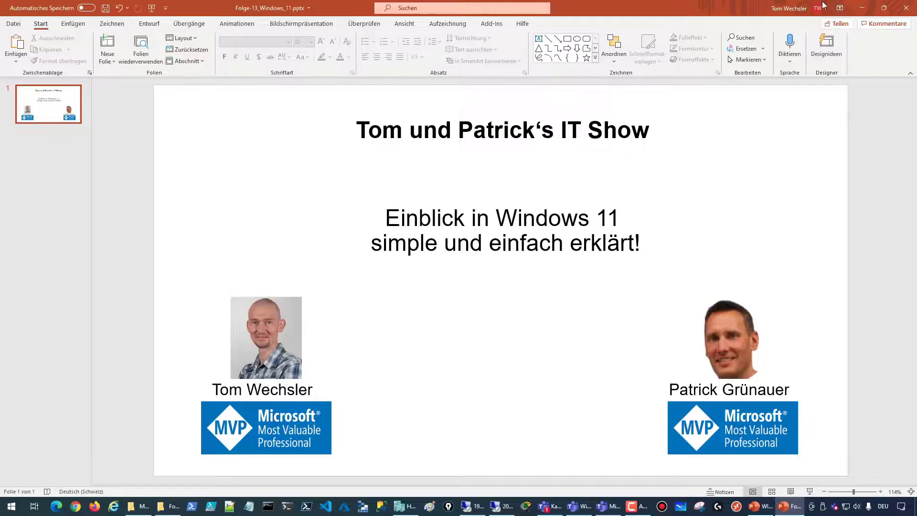
click(862, 8)
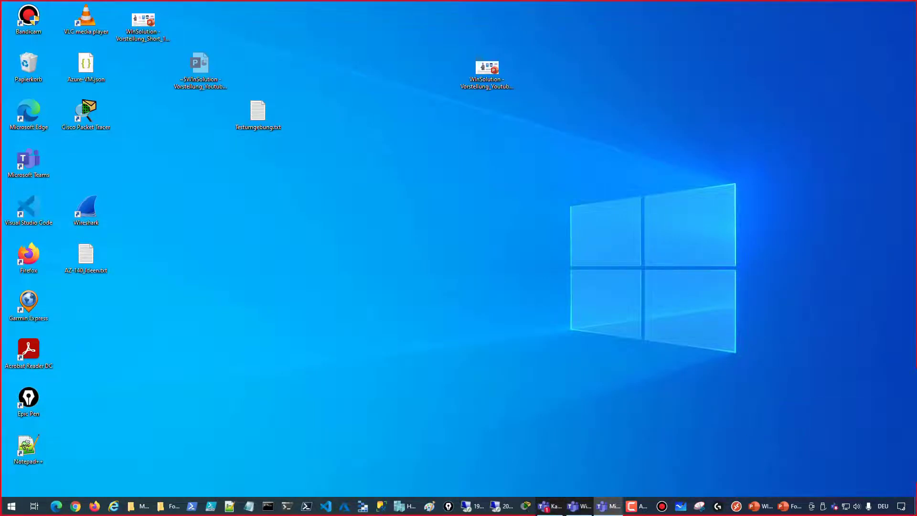
click(473, 506)
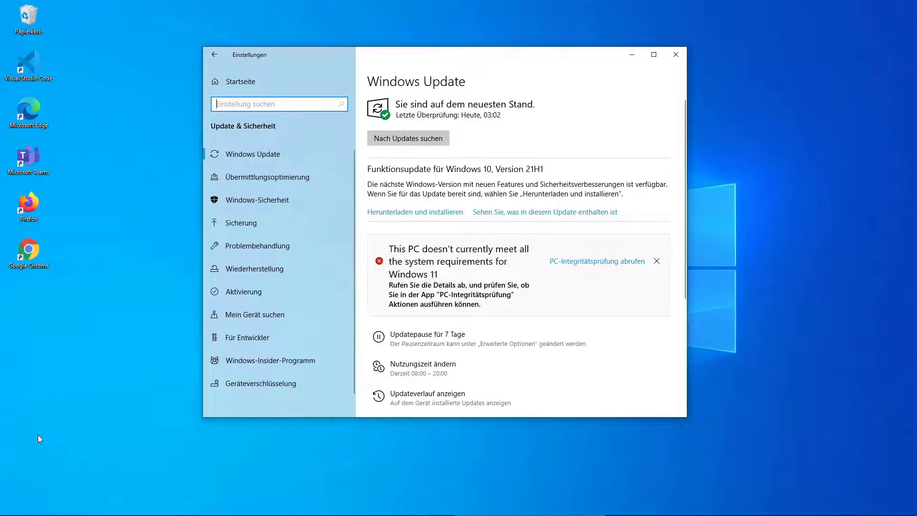
Open the System info page and review the device specifications and the Windows edition and version
mouse_move(47, 511)
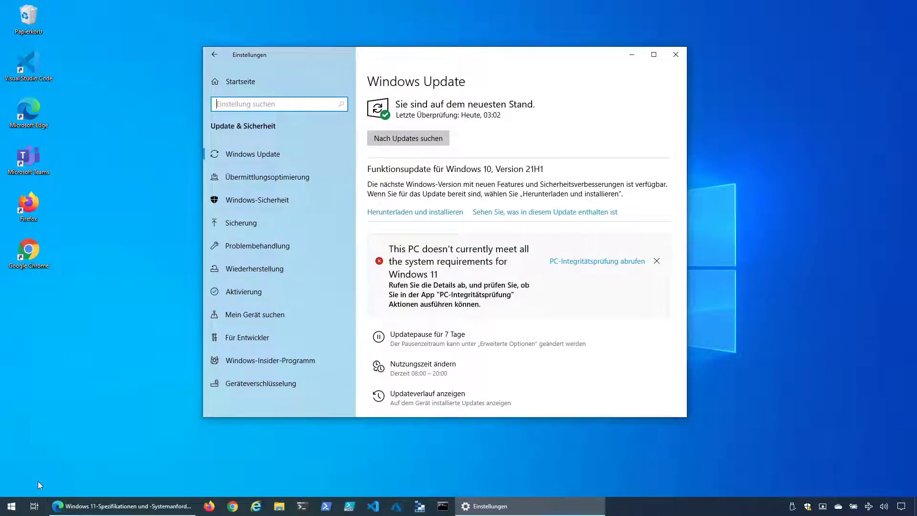
right_click(8, 510)
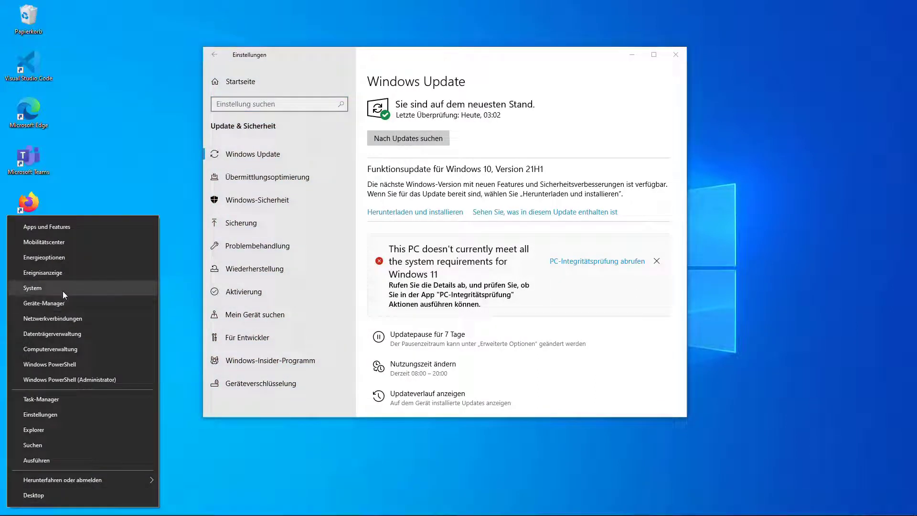
click(64, 292)
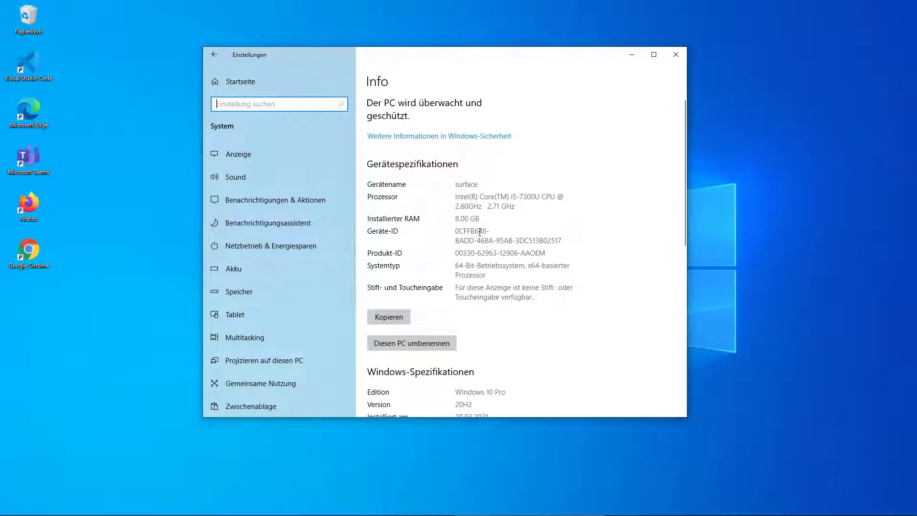
scroll(479, 232, down, 3)
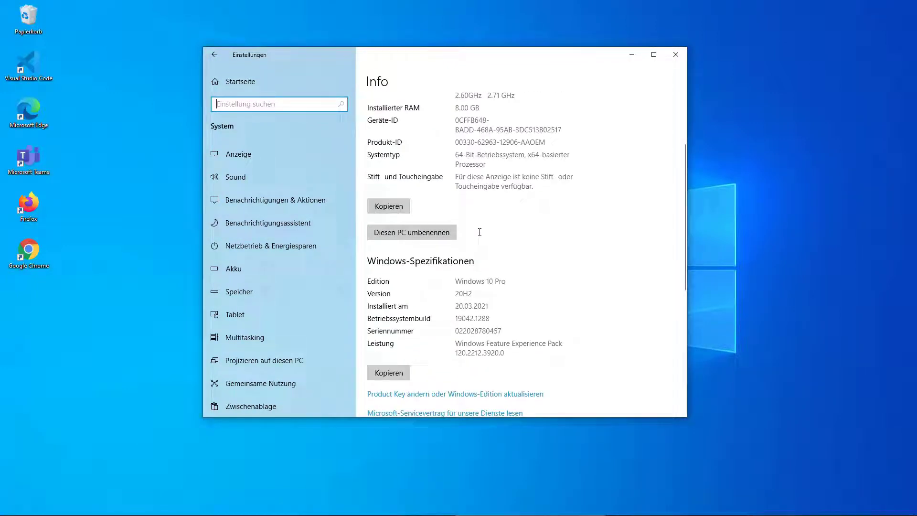
scroll(479, 232, down, 1)
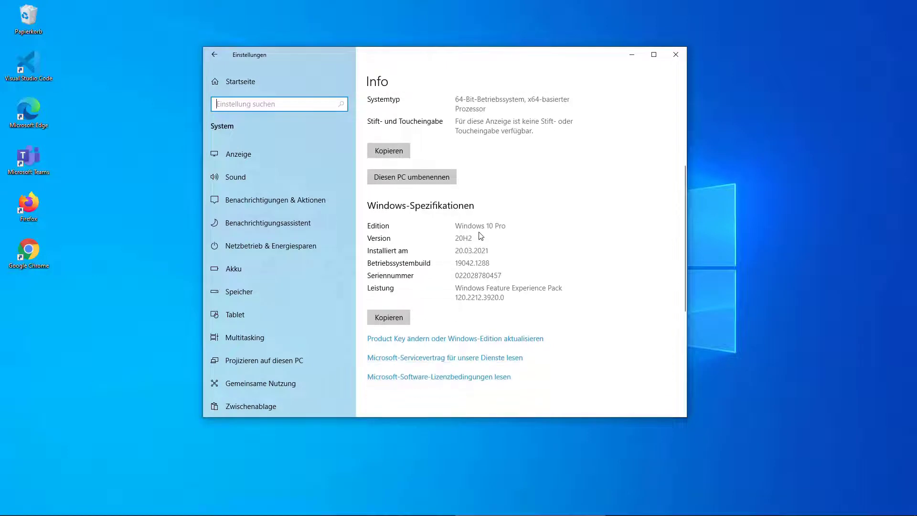
scroll(480, 235, up, 3)
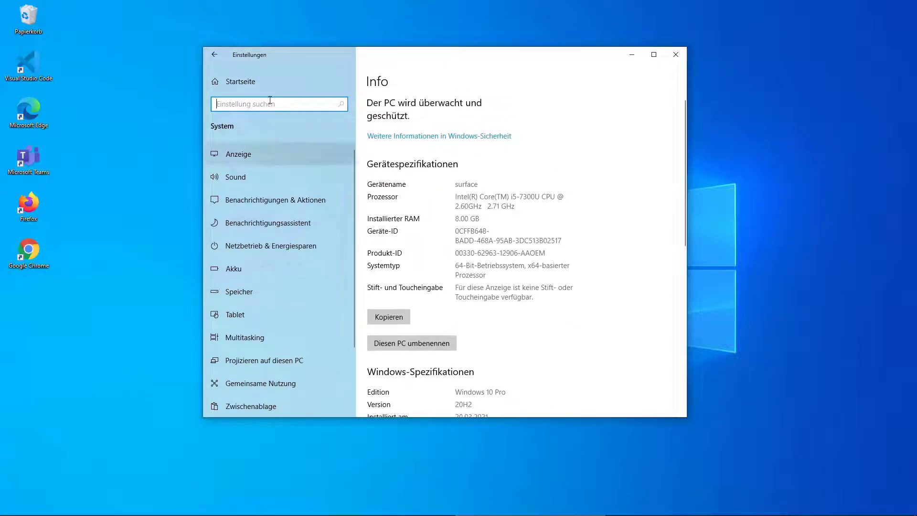
Go to Windows Update under Update & Sicherheit and follow the link for getting the PC-Integritätsprüfung app
click(244, 84)
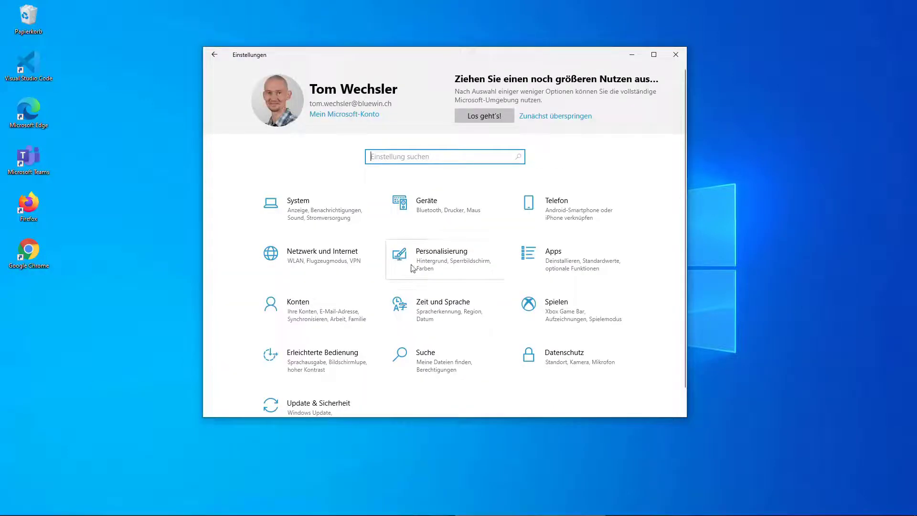
click(328, 409)
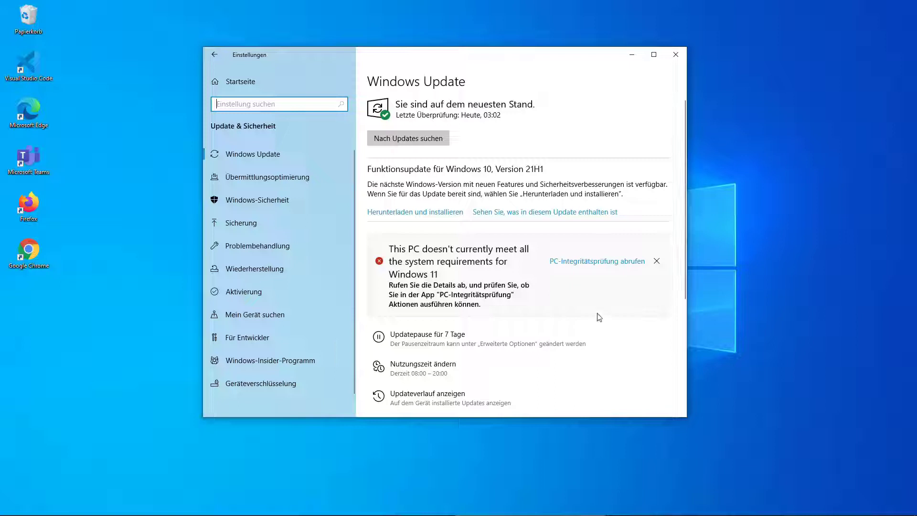
click(584, 264)
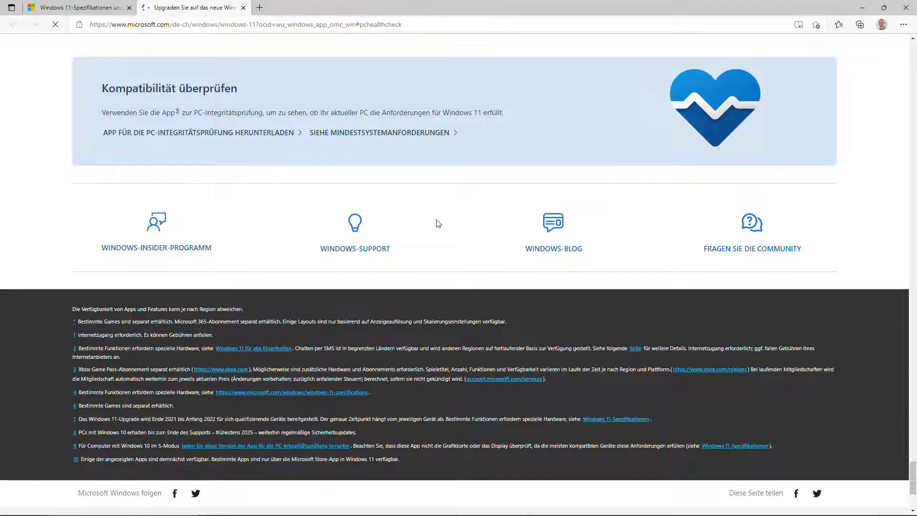
Look over the Windows 11 web page, decline the Bing Wallpaper offer and return to the Kompatibilität überprüfen section
scroll(494, 269, down, 3)
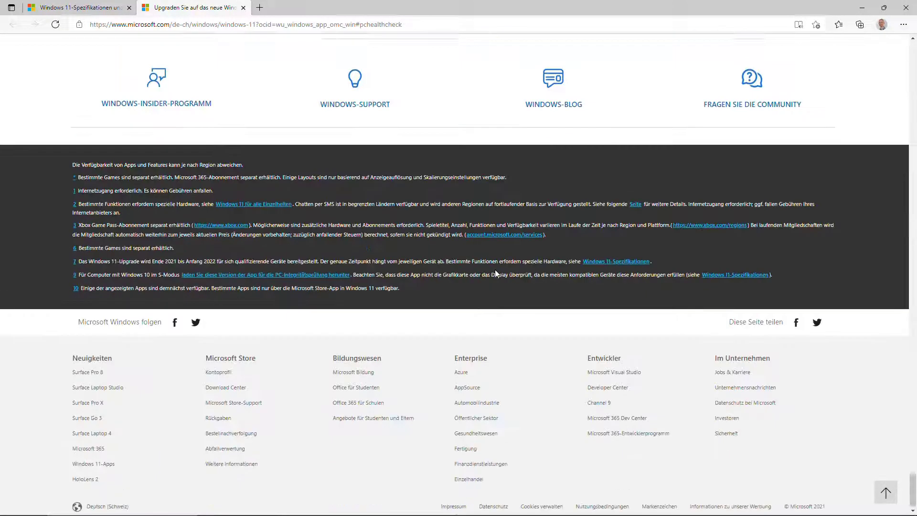
scroll(494, 269, up, 6)
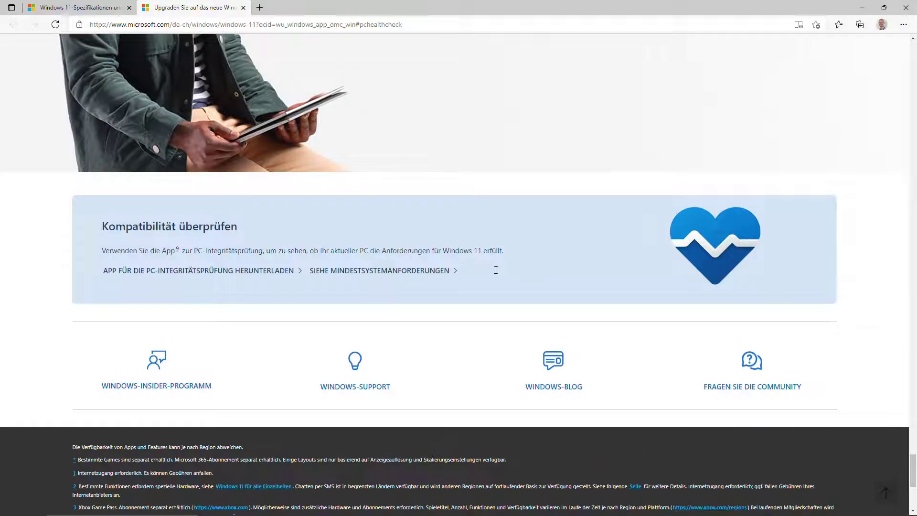
scroll(495, 275, up, 2)
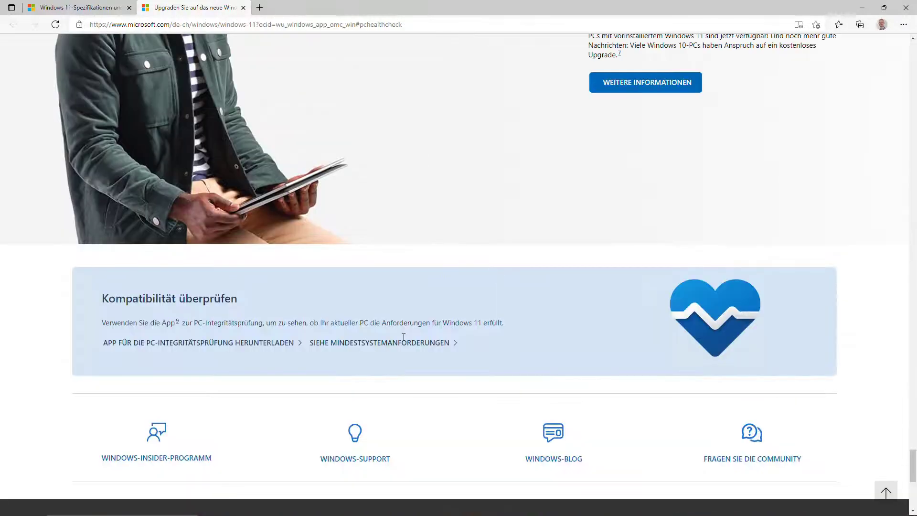
scroll(492, 238, up, 5)
scroll(485, 257, up, 20)
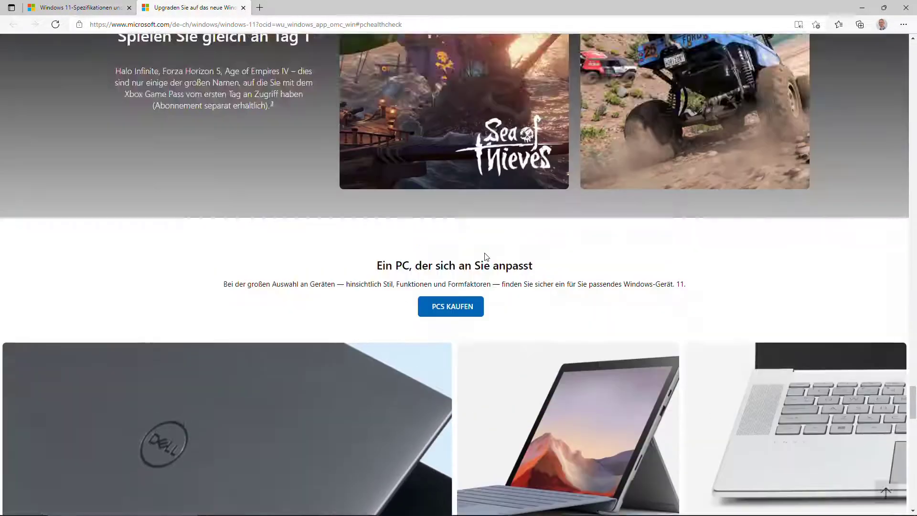
scroll(486, 257, up, 20)
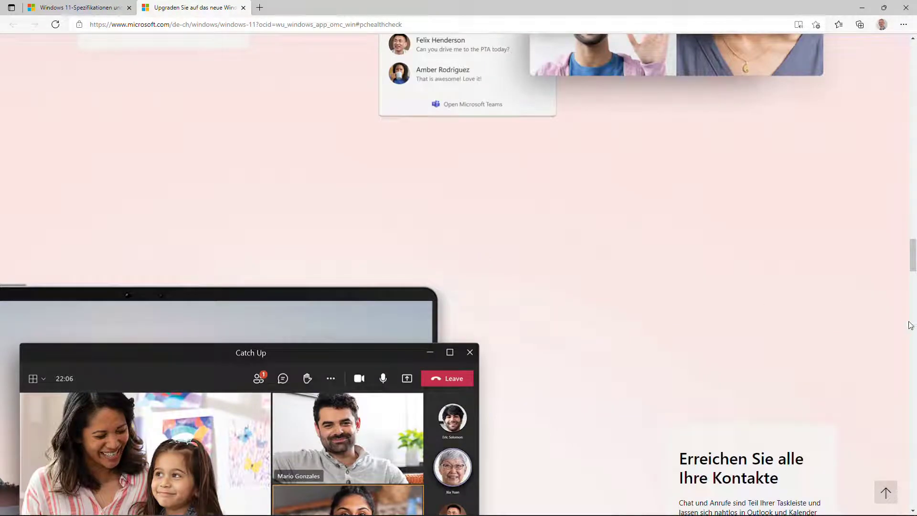
drag(912, 267, 899, 66)
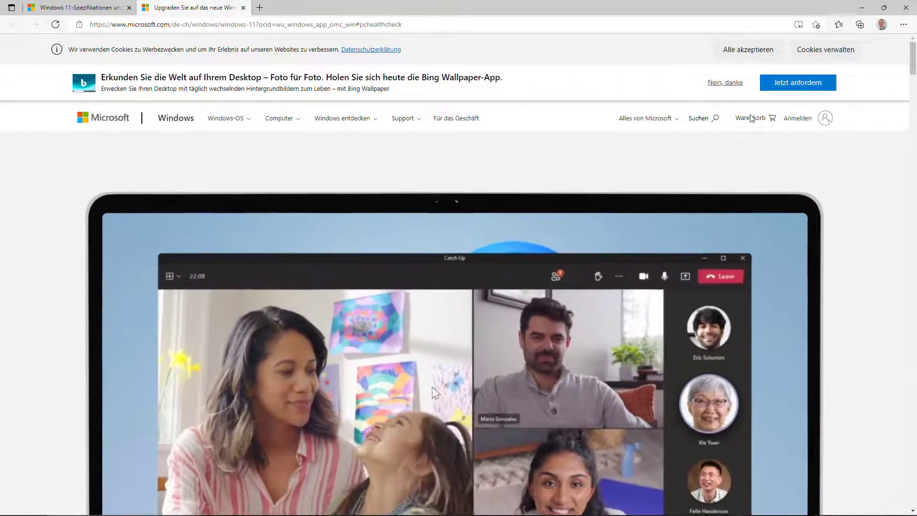
click(729, 84)
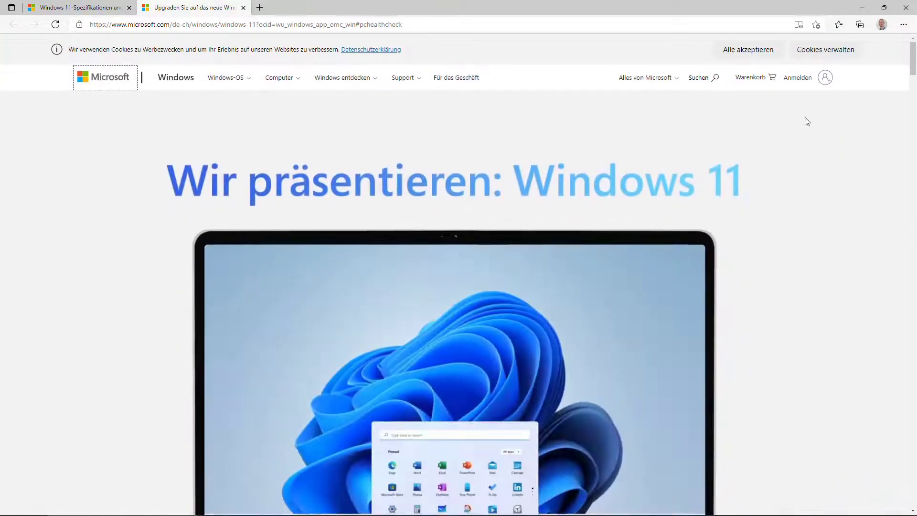
drag(912, 67, 914, 467)
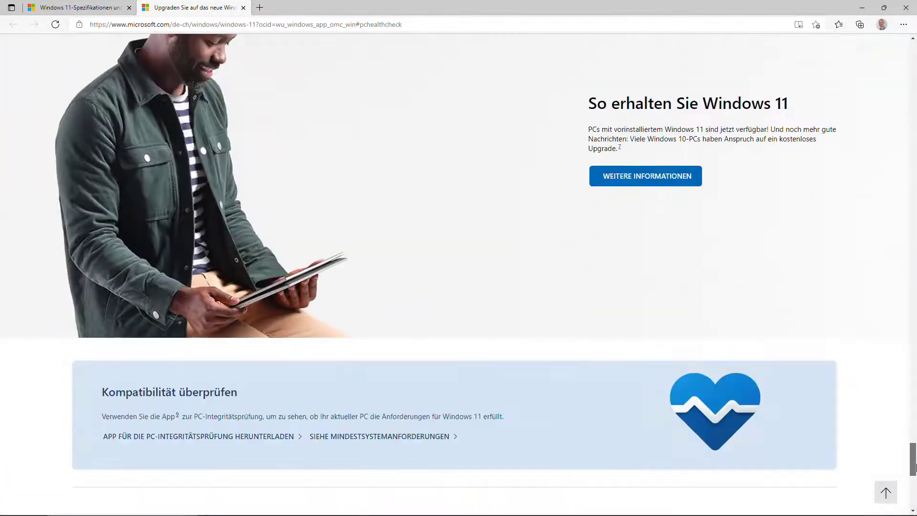
scroll(898, 462, down, 2)
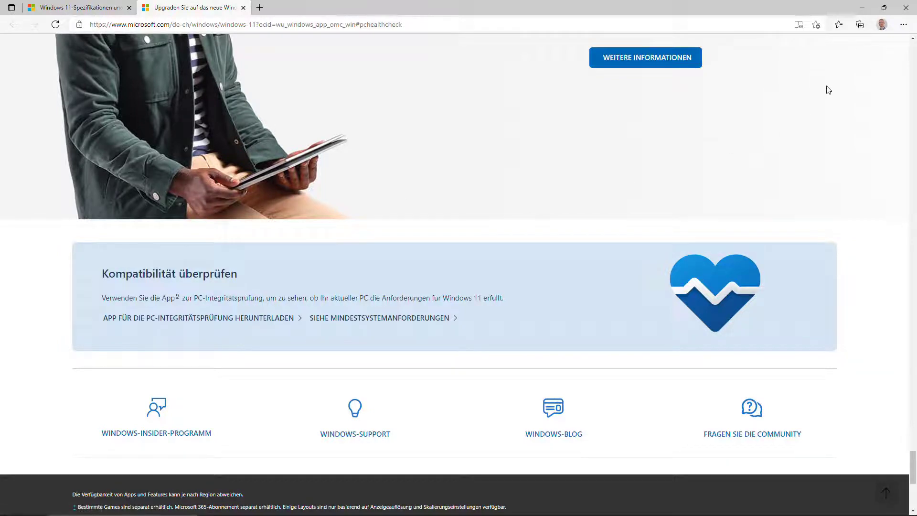
Minimize the browser, launch the installed PC-Integritätsprüfung app and minimize the settings window
click(862, 8)
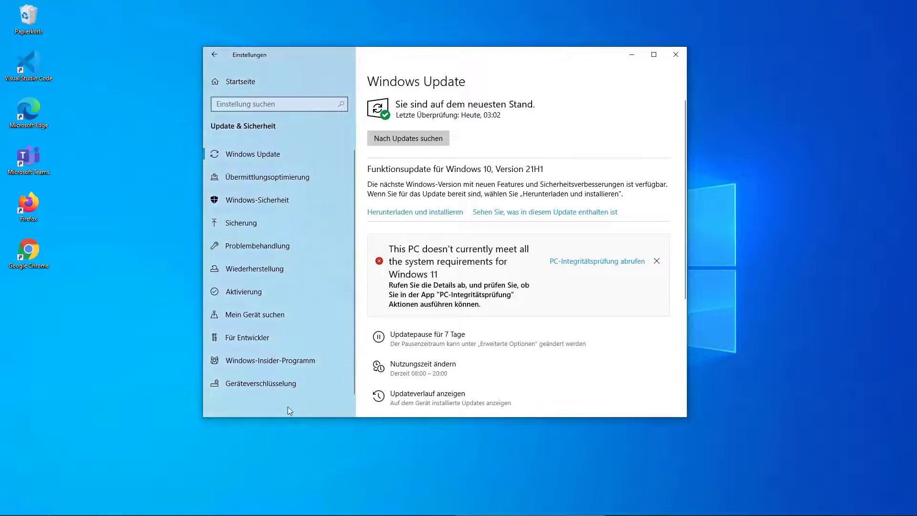
mouse_move(15, 510)
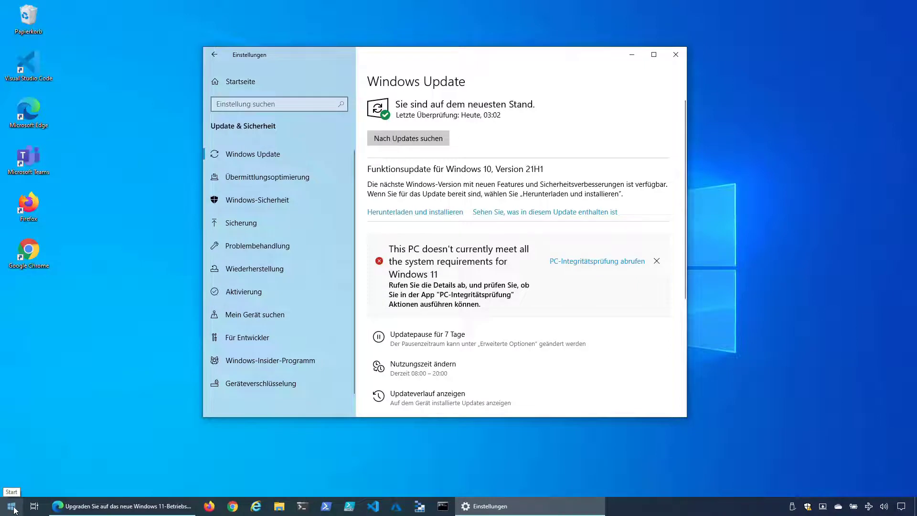
click(14, 510)
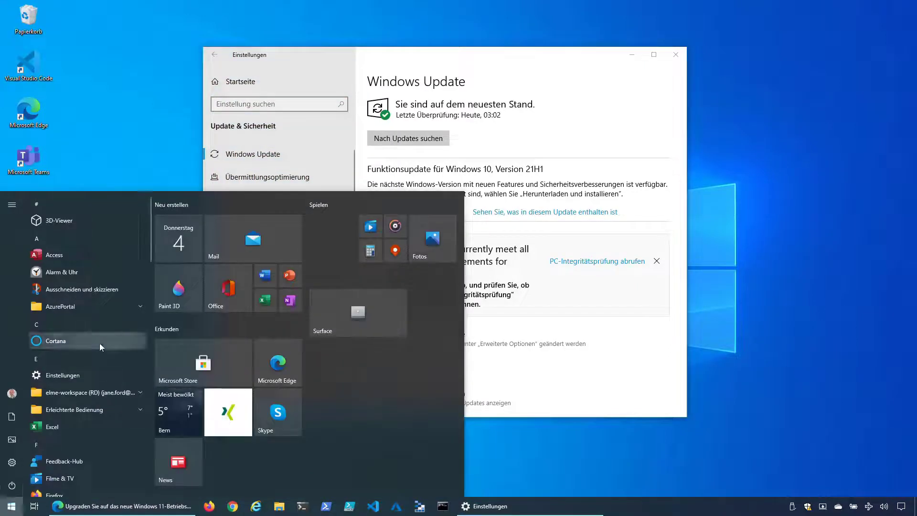
scroll(99, 342, down, 2)
scroll(99, 343, down, 10)
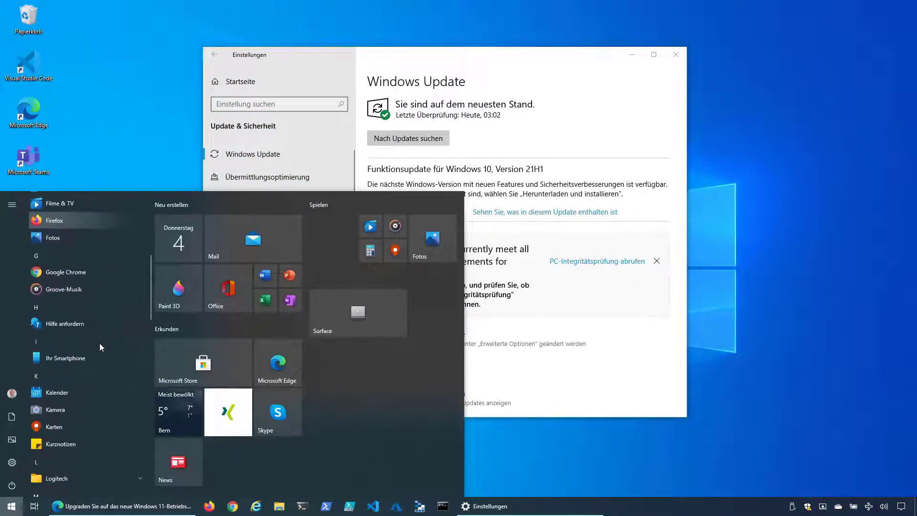
scroll(99, 343, down, 3)
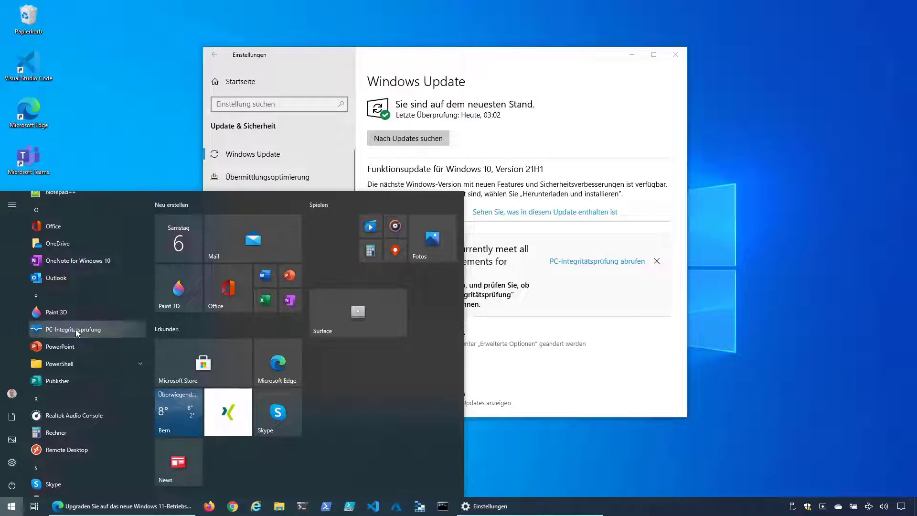
click(77, 330)
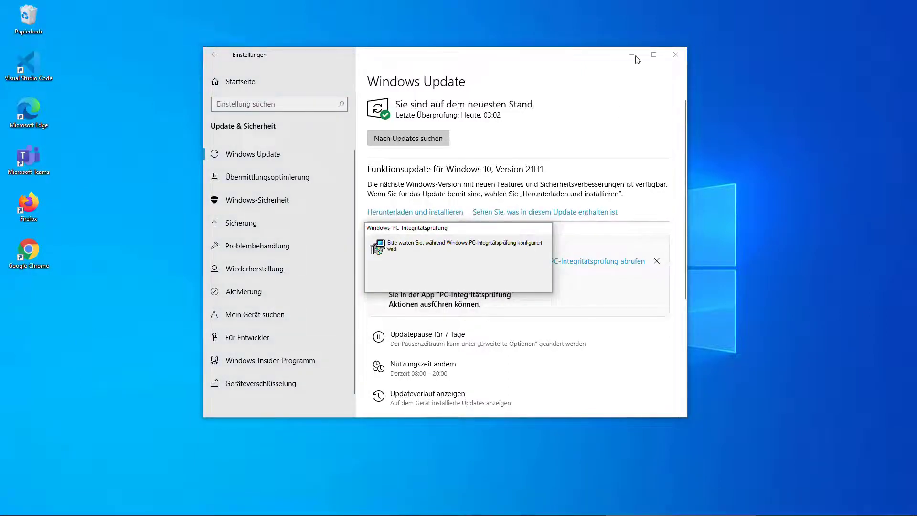
click(631, 55)
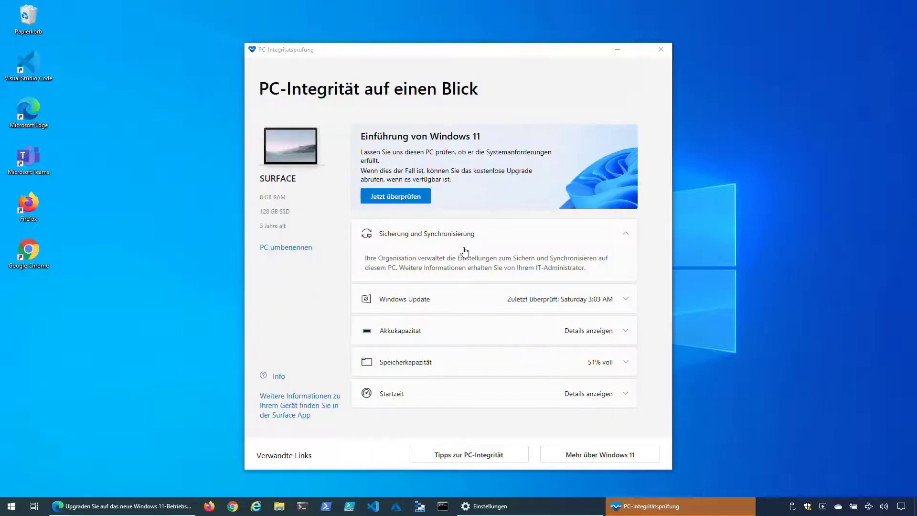
Check this PC against the Windows 11 system requirements and display all results
click(398, 199)
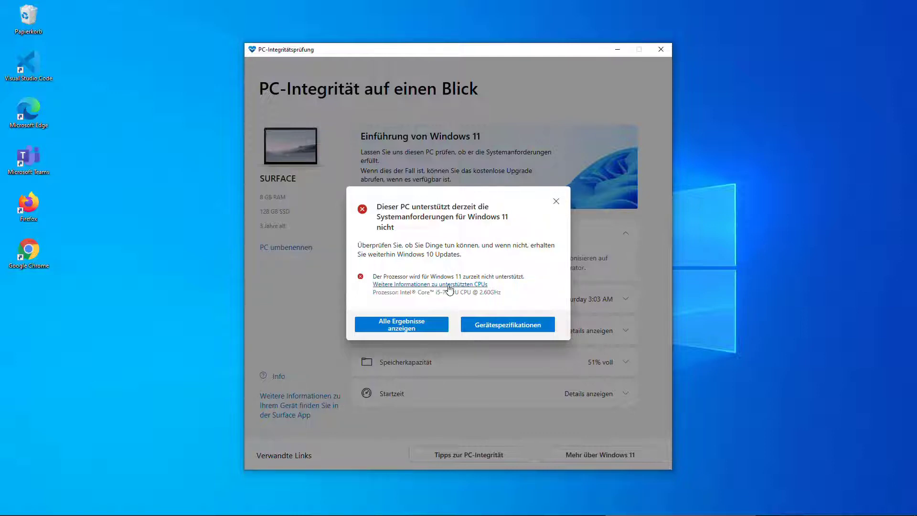
click(411, 328)
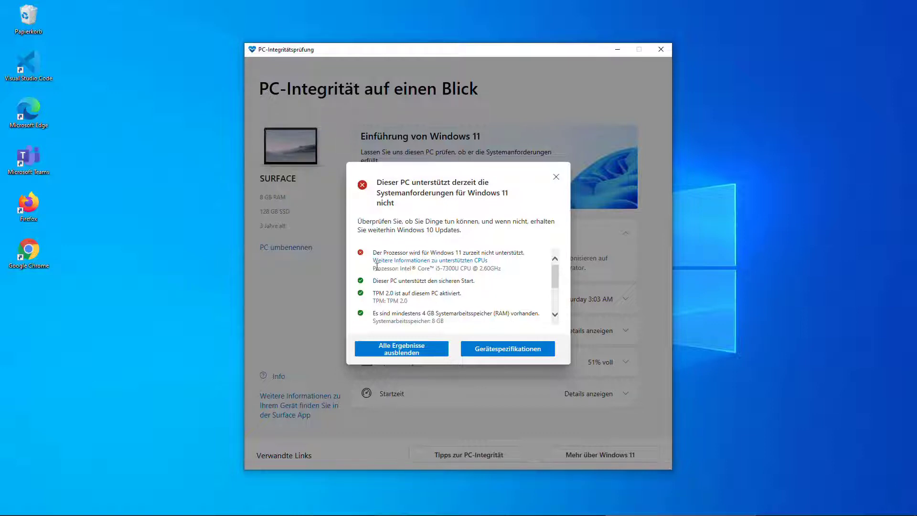
Examine the processor, secure boot, TPM, memory, system storage, core count and clock speed entries in the compatibility results
drag(373, 269, 458, 271)
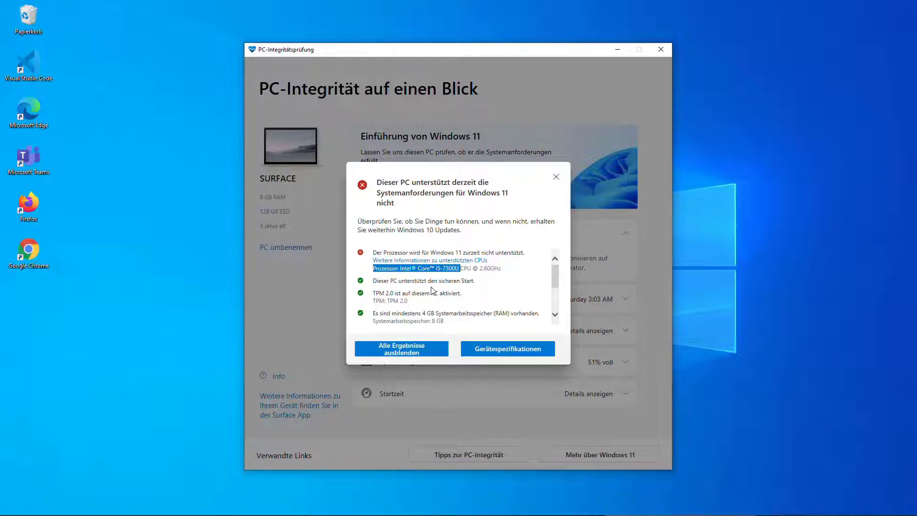
scroll(432, 290, down, 1)
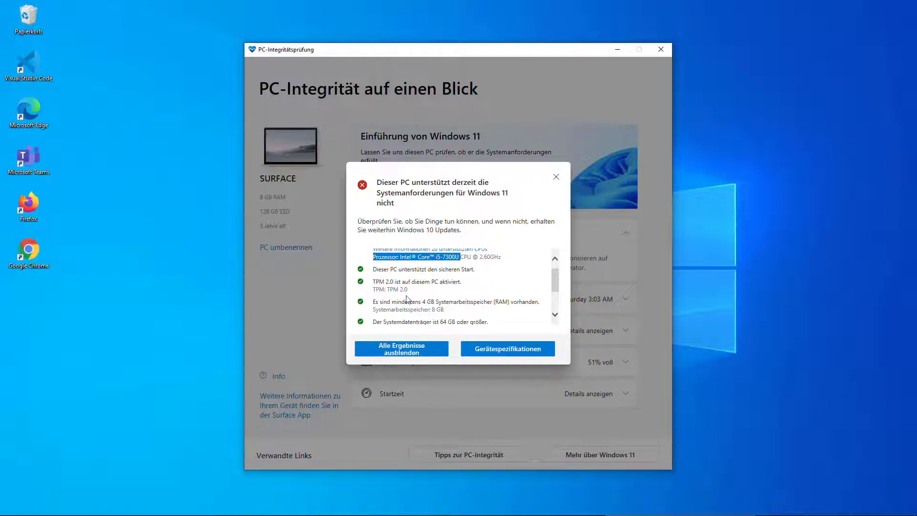
drag(374, 282, 394, 281)
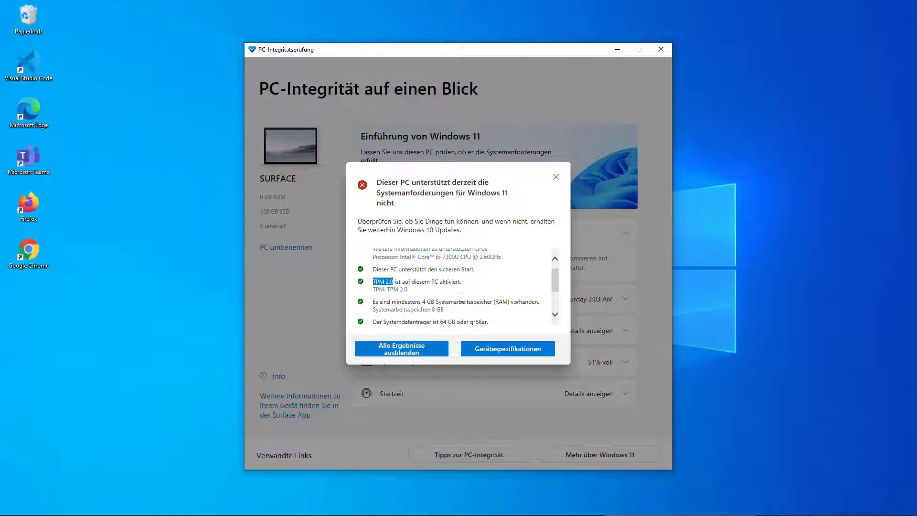
scroll(462, 299, down, 2)
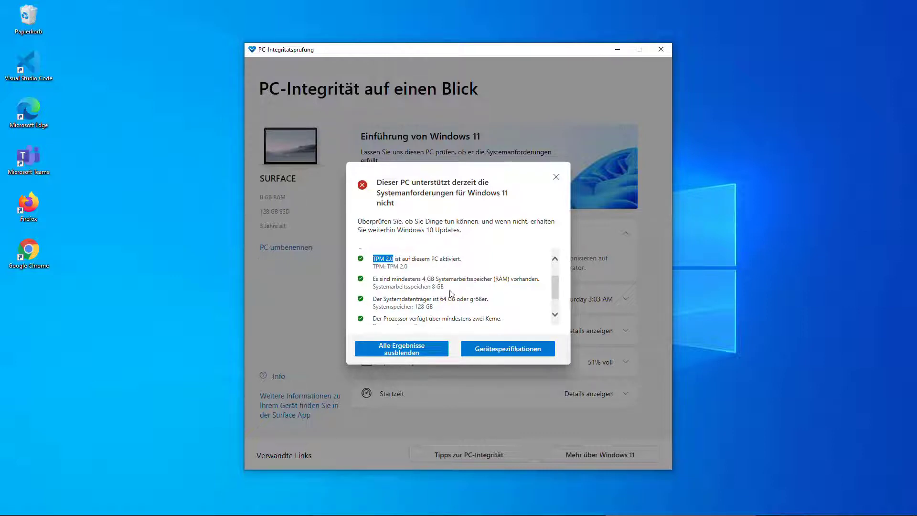
drag(432, 286, 445, 286)
scroll(448, 286, down, 1)
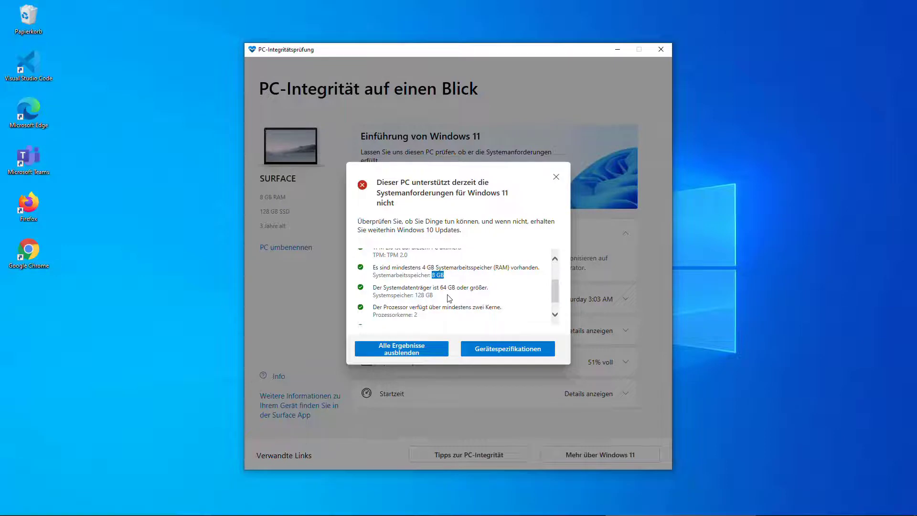
scroll(423, 299, down, 1)
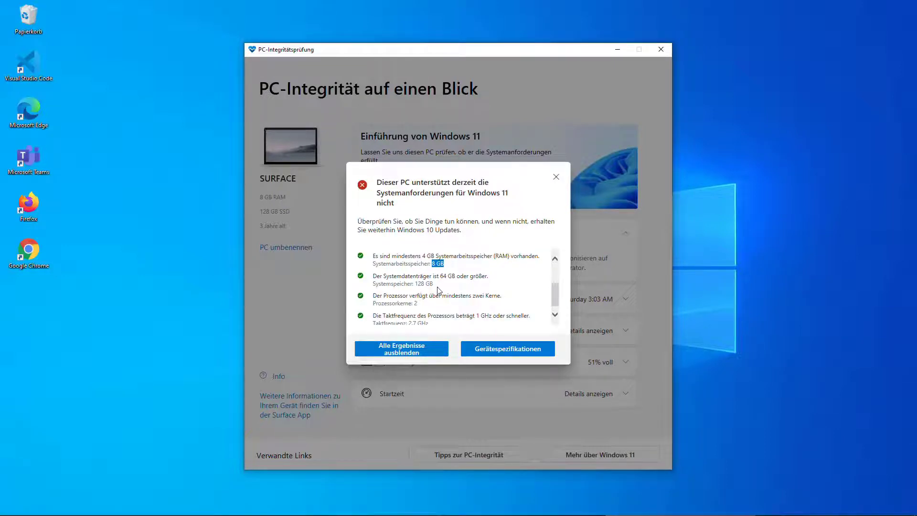
scroll(451, 297, down, 1)
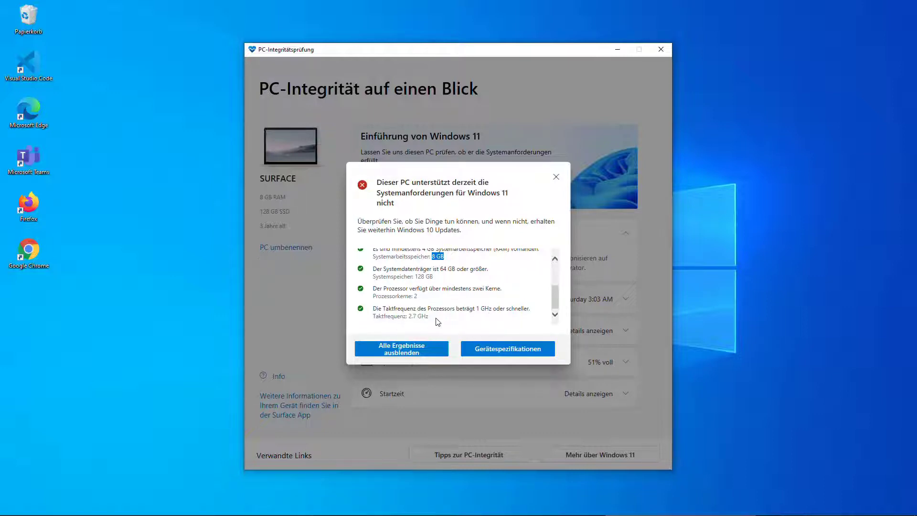
scroll(438, 322, up, 3)
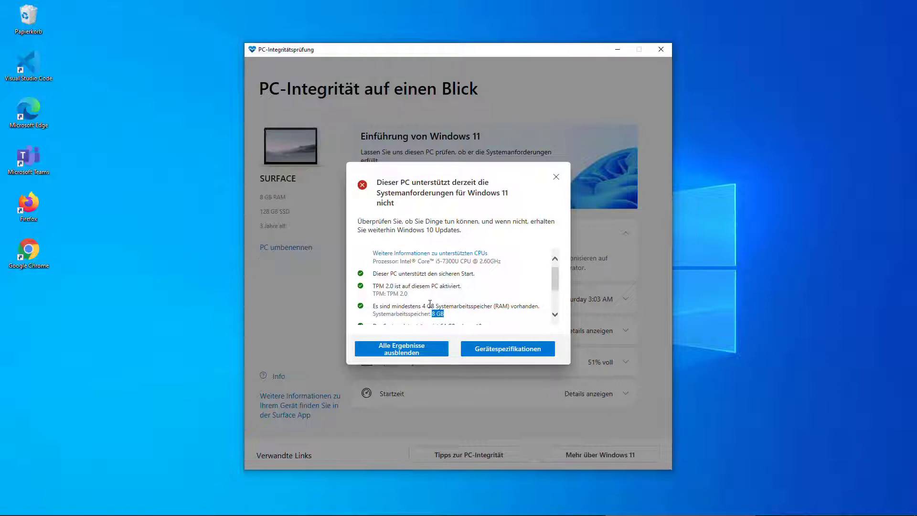
drag(373, 286, 397, 287)
View the Windows 11 Systemanforderungen through the Gerätespezifikationen page's link to the required specifications, and return to close the compatibility results
click(502, 352)
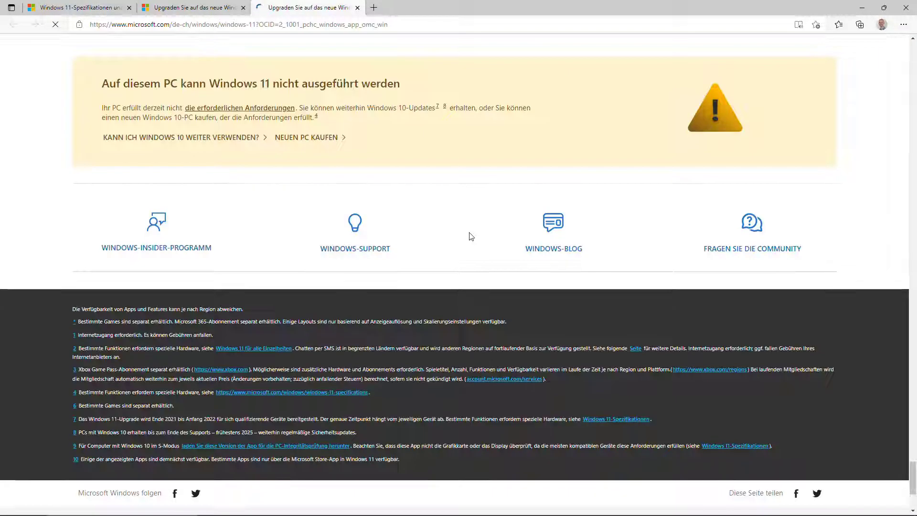
scroll(471, 236, up, 8)
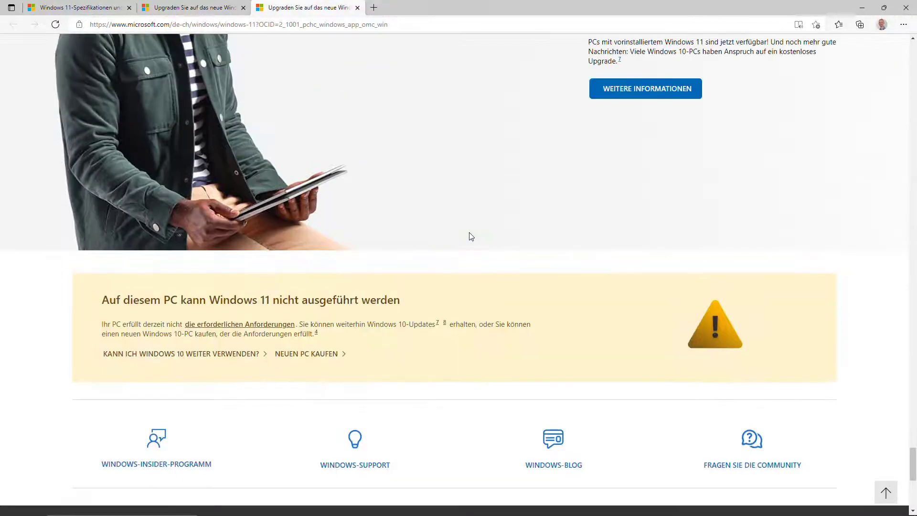
scroll(470, 237, down, 6)
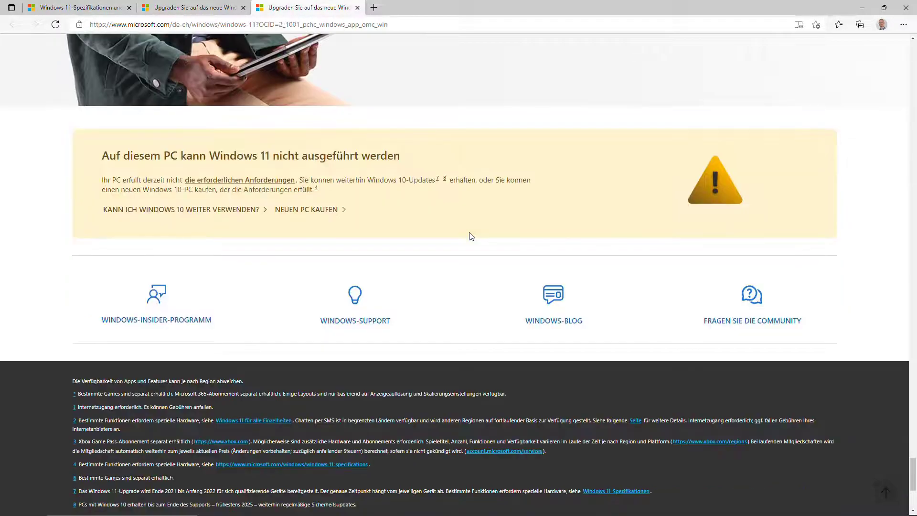
click(249, 183)
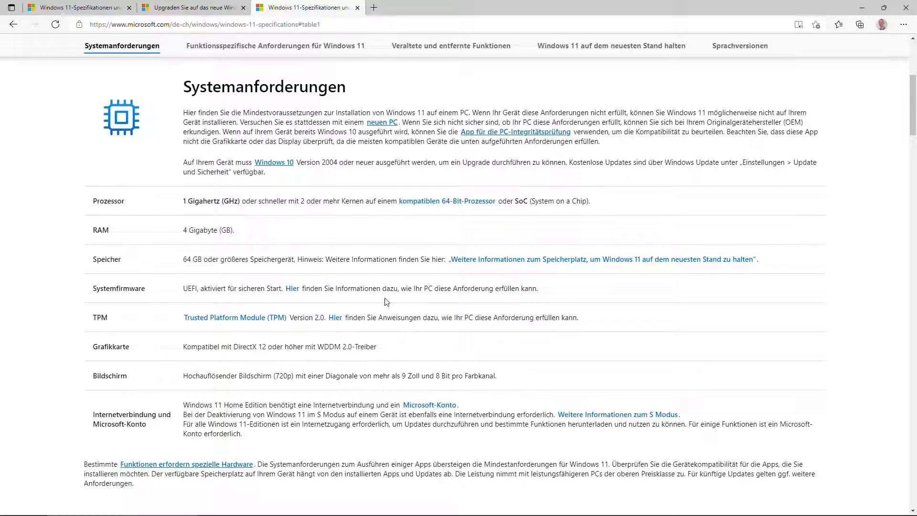
click(864, 8)
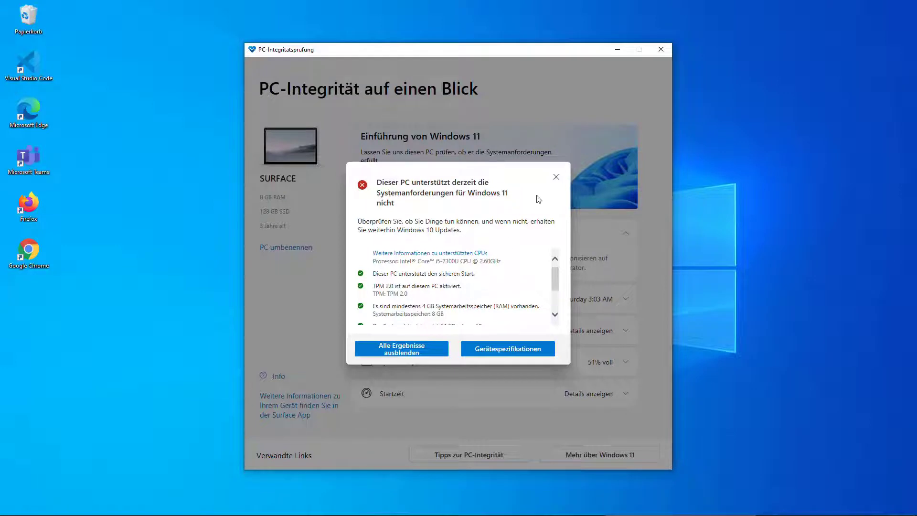
click(556, 177)
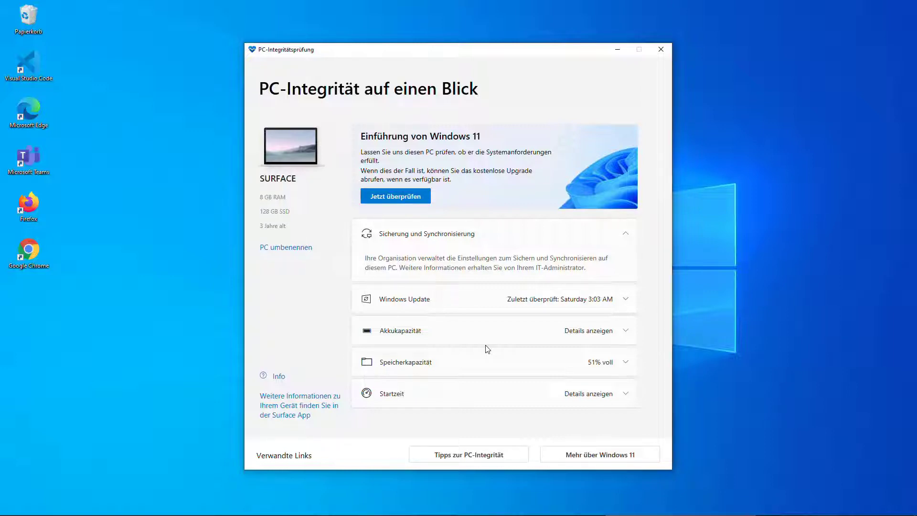
Run the Windows 11 compatibility check again, examine the processor and TPM entries in the results and close them
click(410, 198)
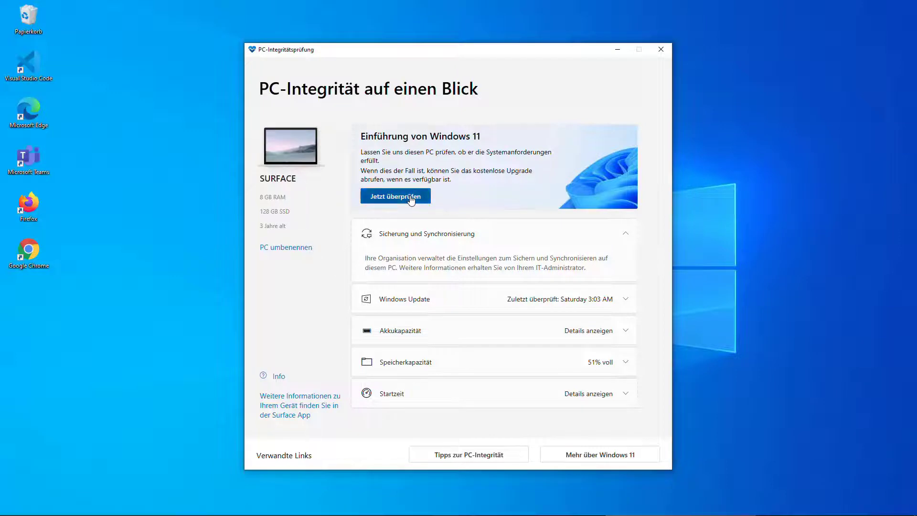
scroll(442, 289, down, 1)
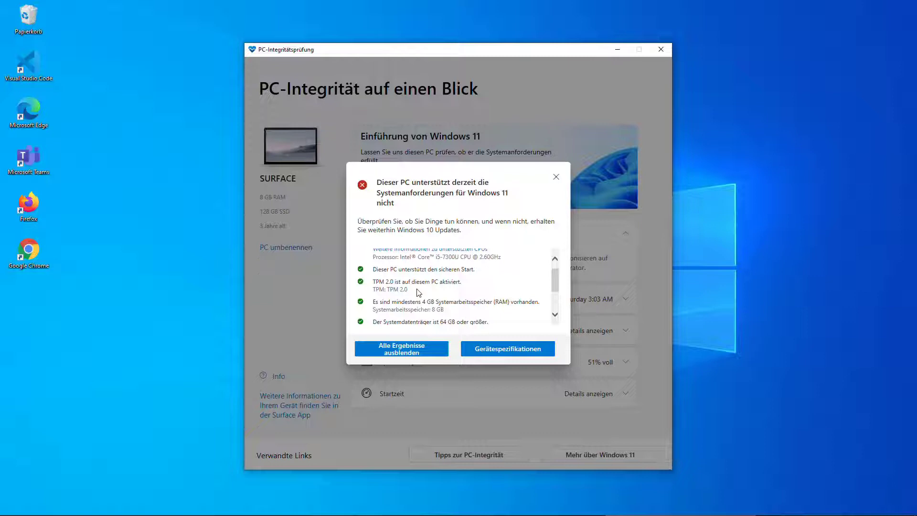
scroll(419, 293, up, 1)
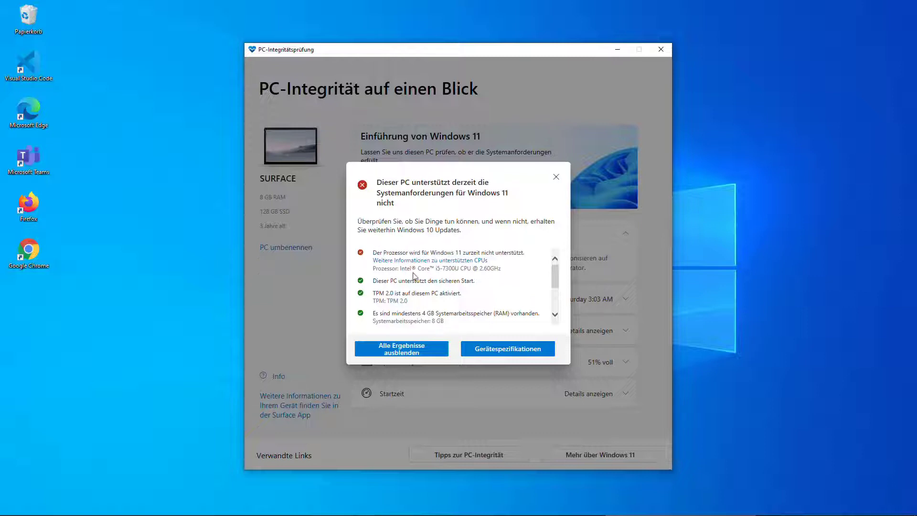
drag(403, 266, 496, 268)
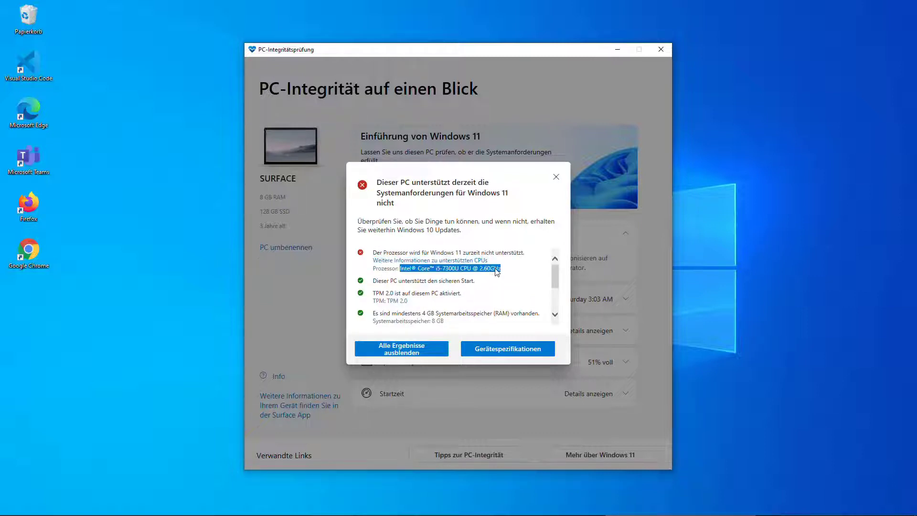
click(491, 304)
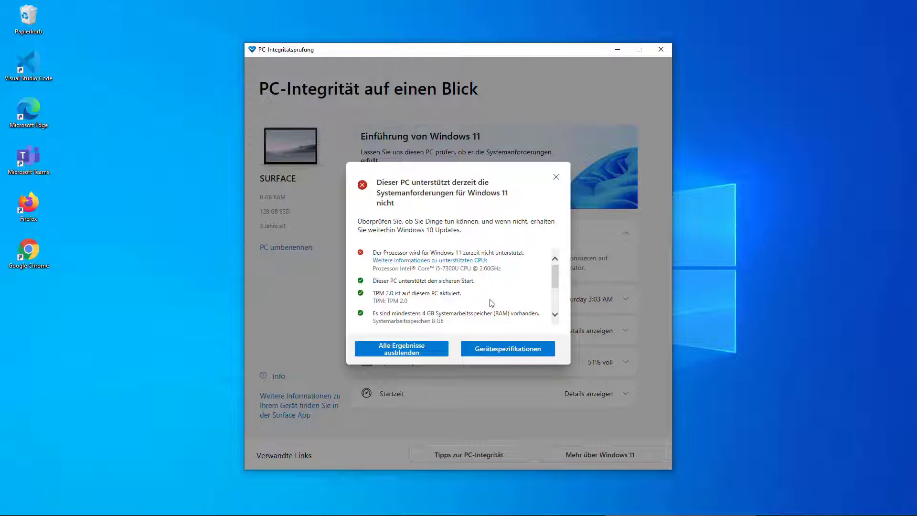
scroll(491, 303, down, 1)
scroll(452, 299, up, 1)
click(556, 177)
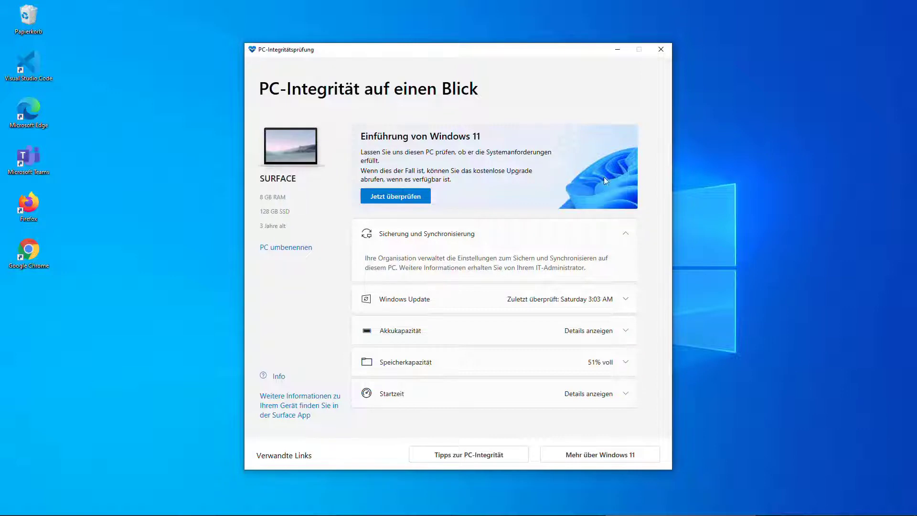
Close PC-Integritätsprüfung, minimize the remote session and maximize the Windows 11 Teams meeting window
click(662, 49)
mouse_move(577, 18)
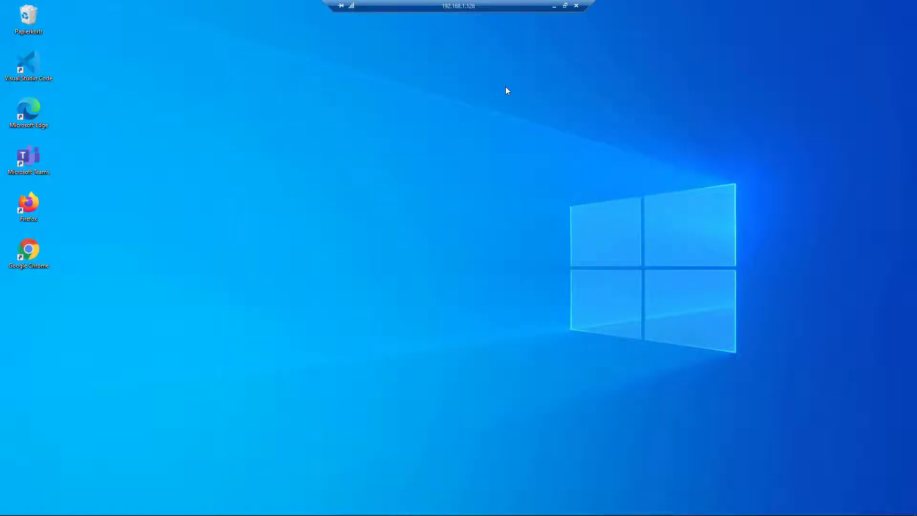
click(554, 6)
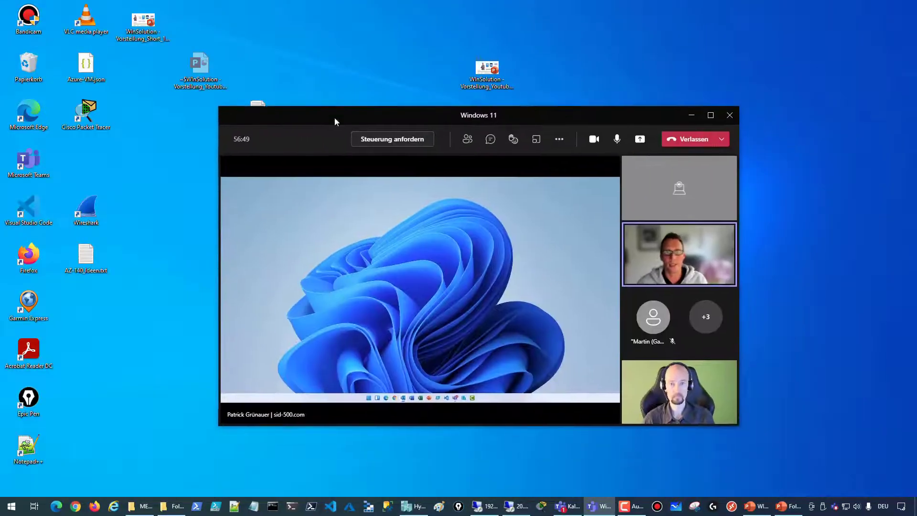
click(709, 115)
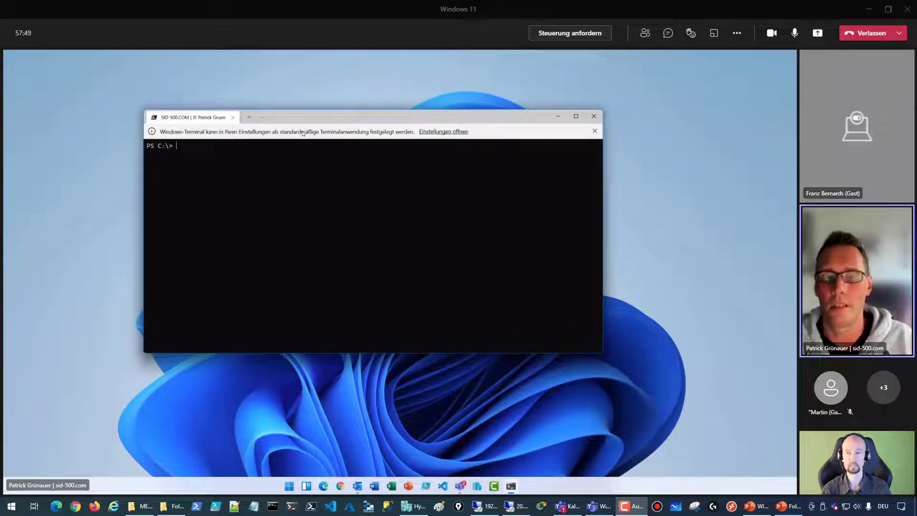
Reposition the Windows Terminal window and open the Farbschemen page in its settings
drag(362, 118, 392, 164)
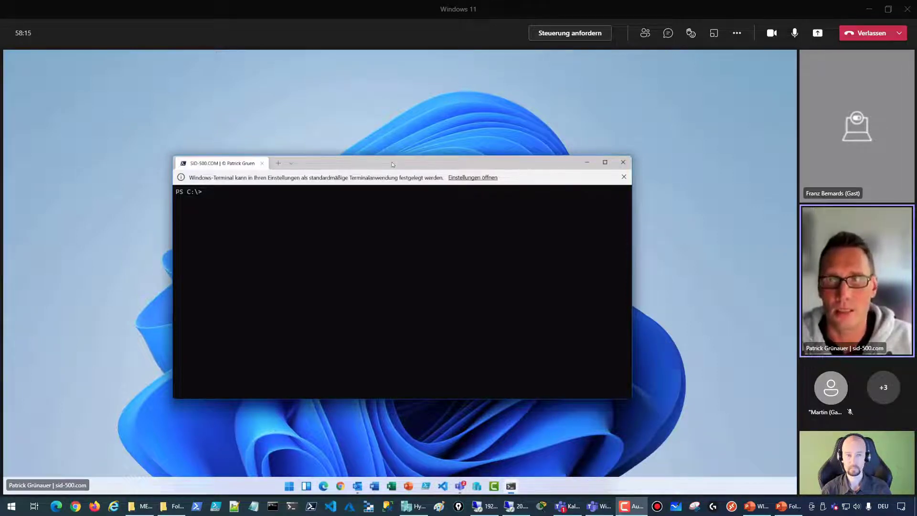
click(290, 162)
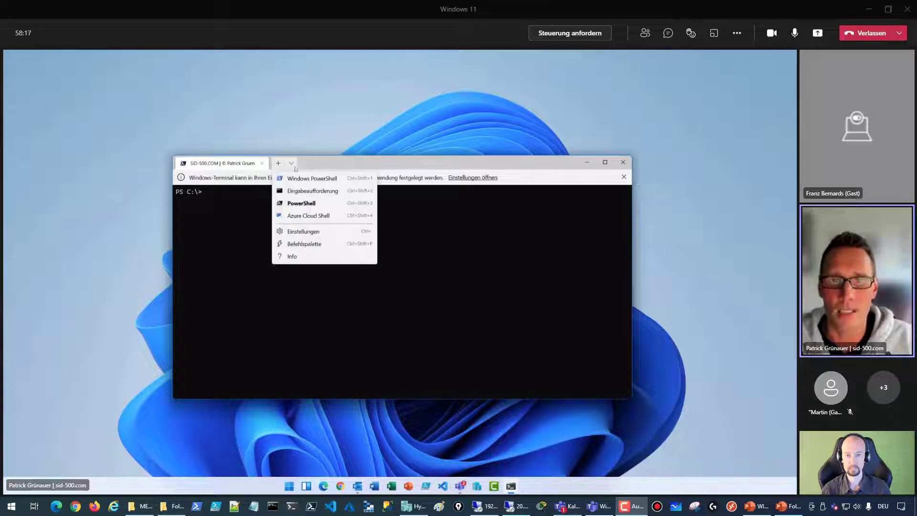
click(309, 234)
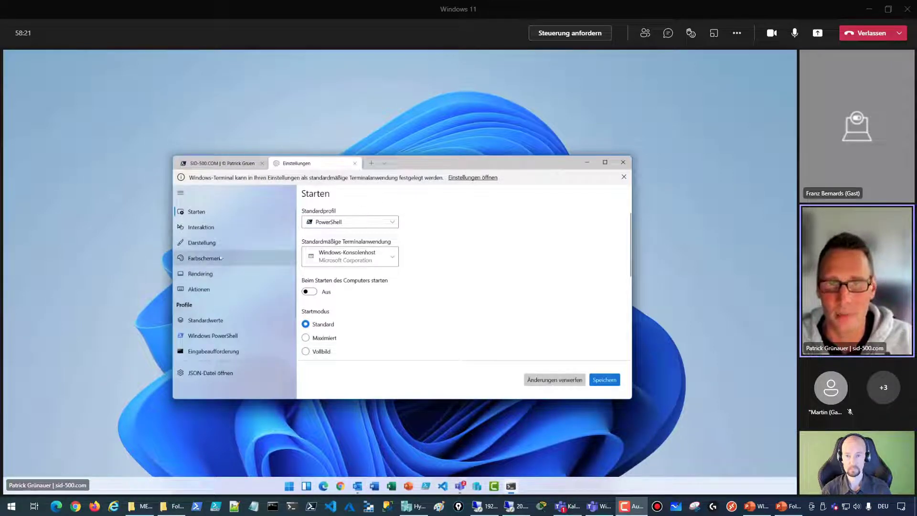
click(204, 258)
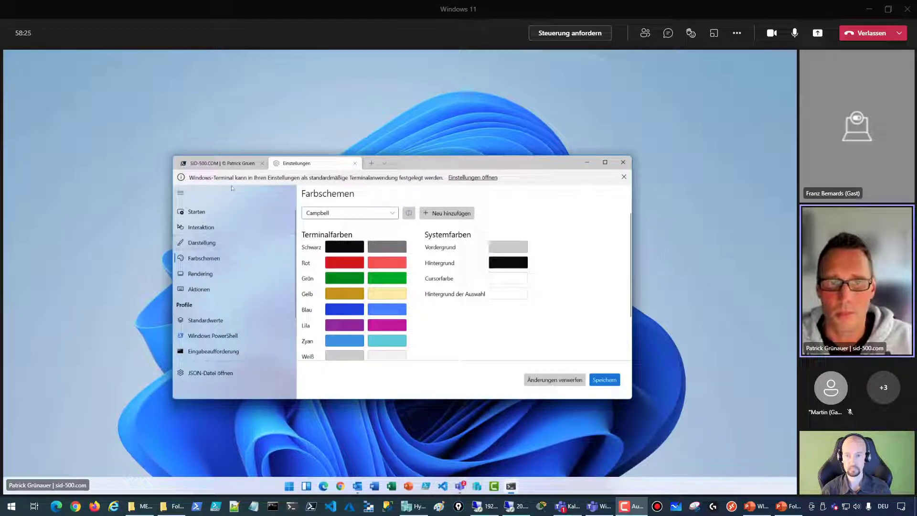
Return to the PowerShell session in Windows Terminal and minimize the terminal window
click(230, 164)
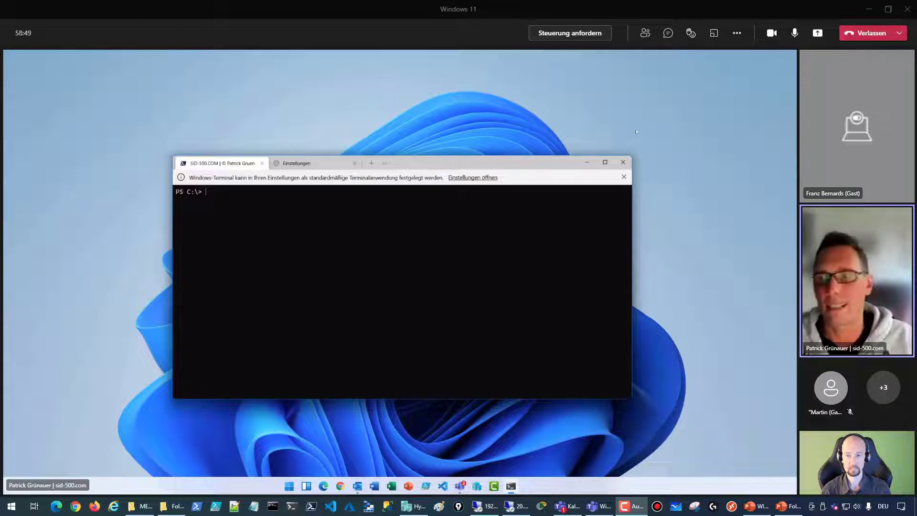
click(624, 162)
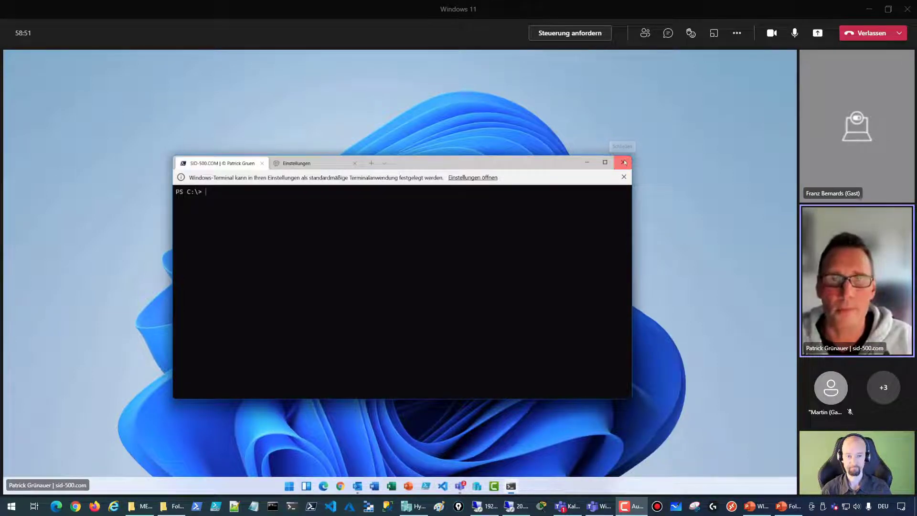
click(586, 162)
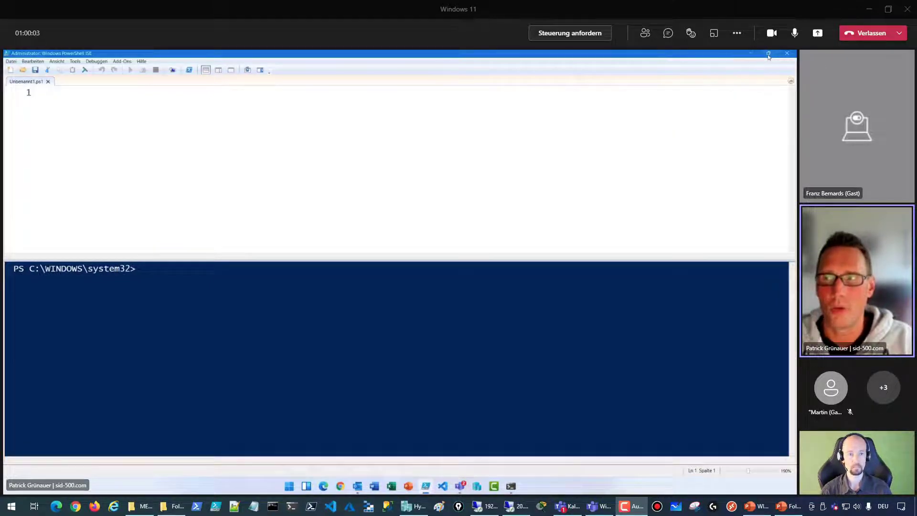
Arrange PowerShell ISE, Windows Terminal and the Teams Allgemein window side by side in the snap layout with three equal columns
mouse_move(769, 55)
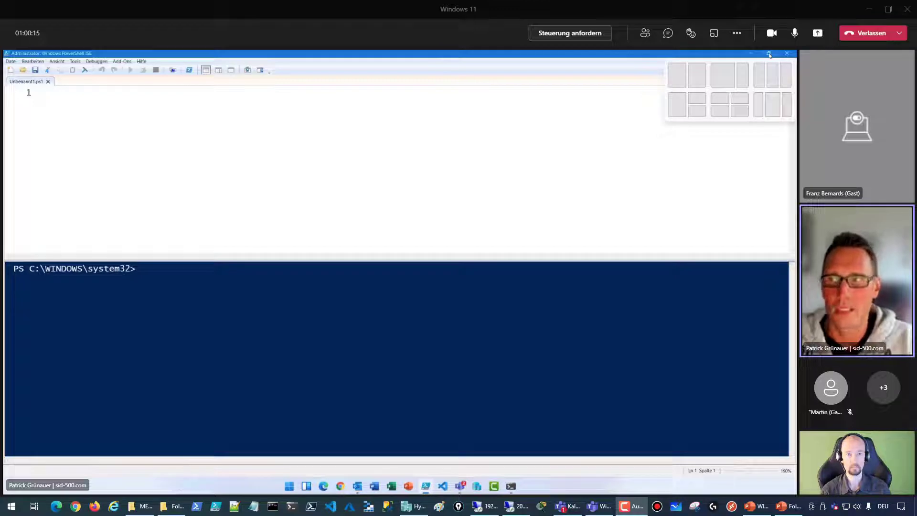
click(760, 75)
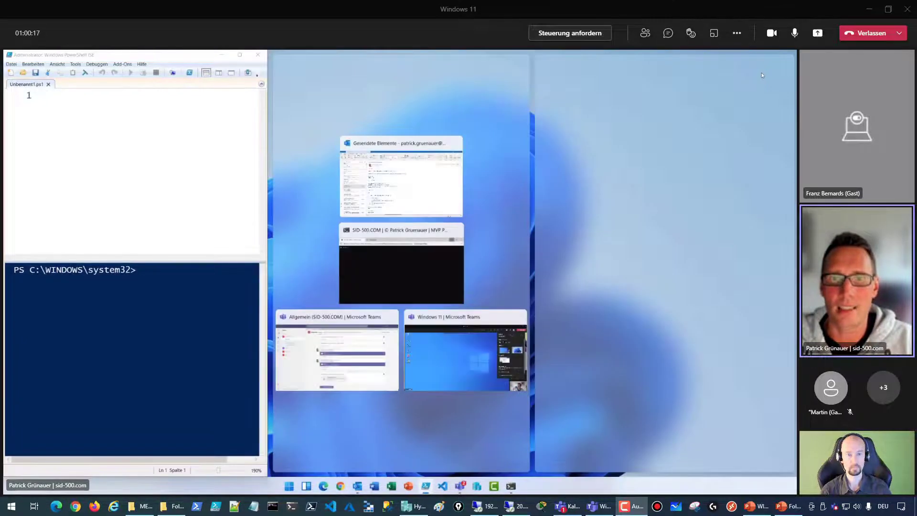
click(409, 268)
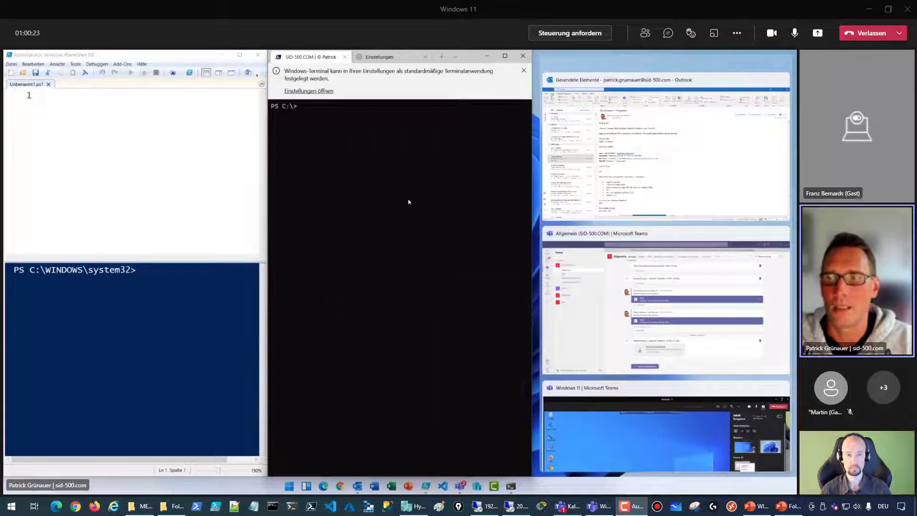
click(611, 262)
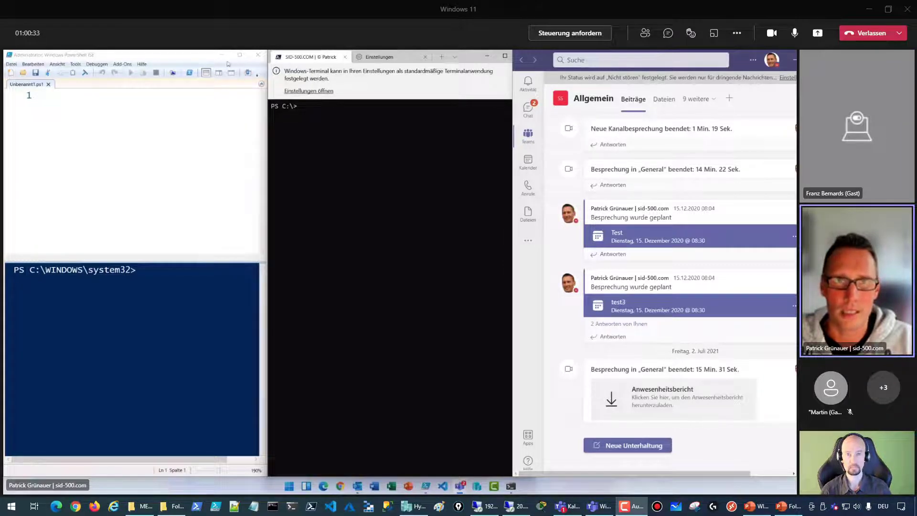
mouse_move(240, 56)
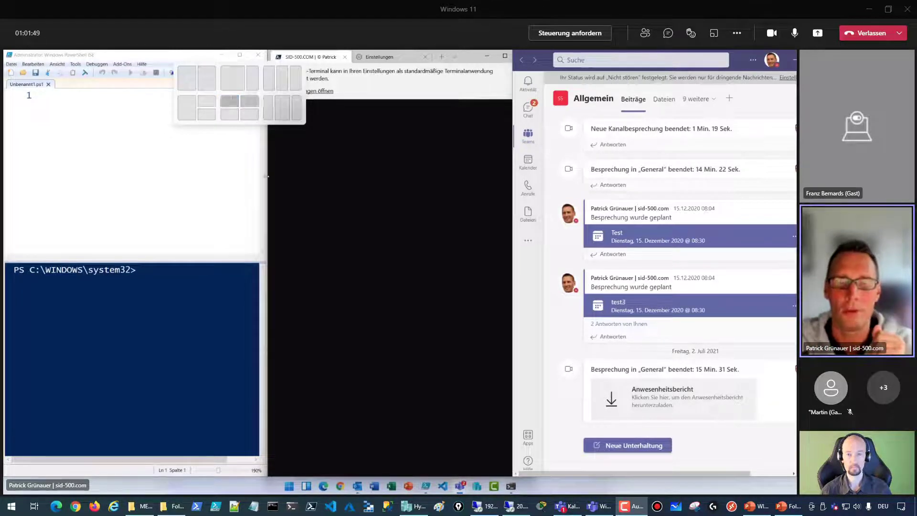
Open the Microsoft Store from Start, view its Startseite in a maximized window, and minimize the store
click(288, 486)
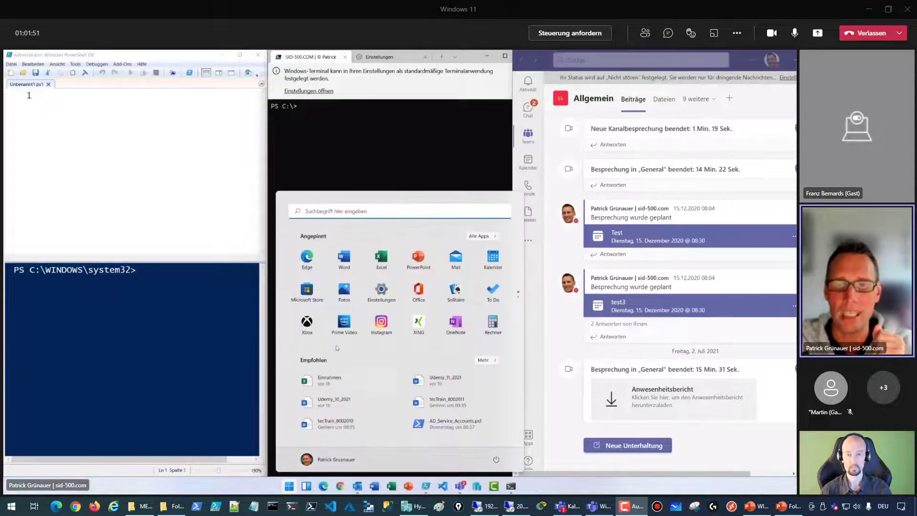
click(310, 295)
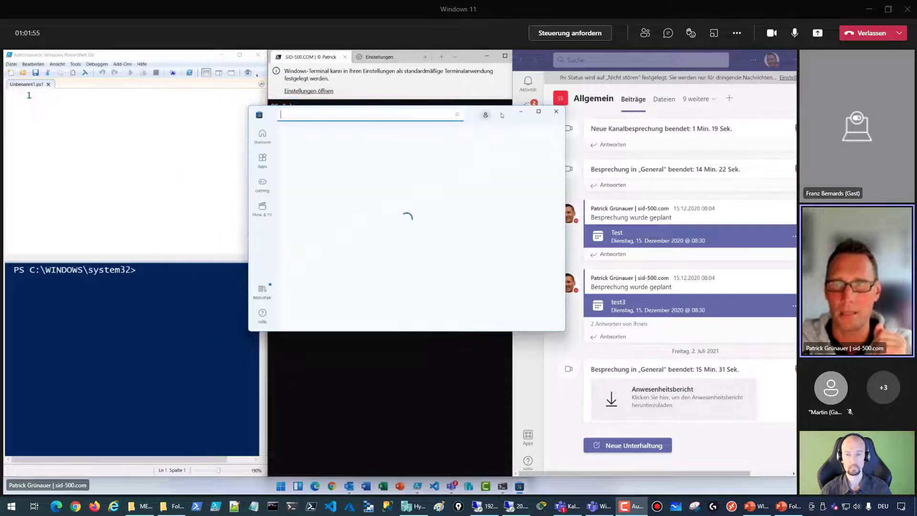
click(539, 112)
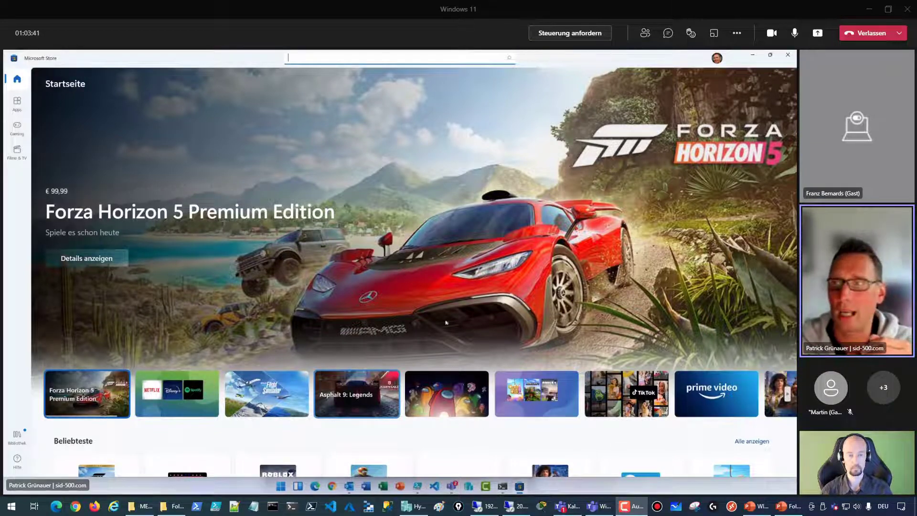
click(752, 54)
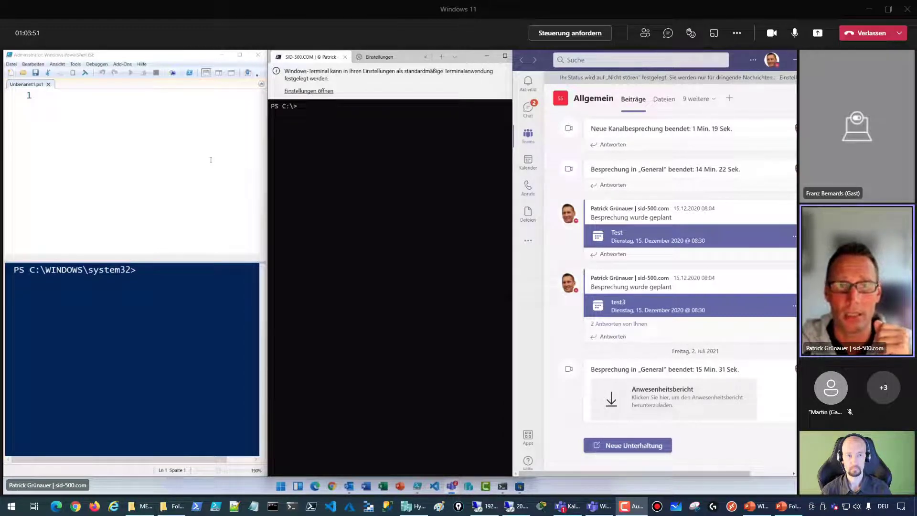
Add an Eingabeaufforderung tab in Windows Terminal, close the Einstellungen tab, and return to the PowerShell tab
click(81, 97)
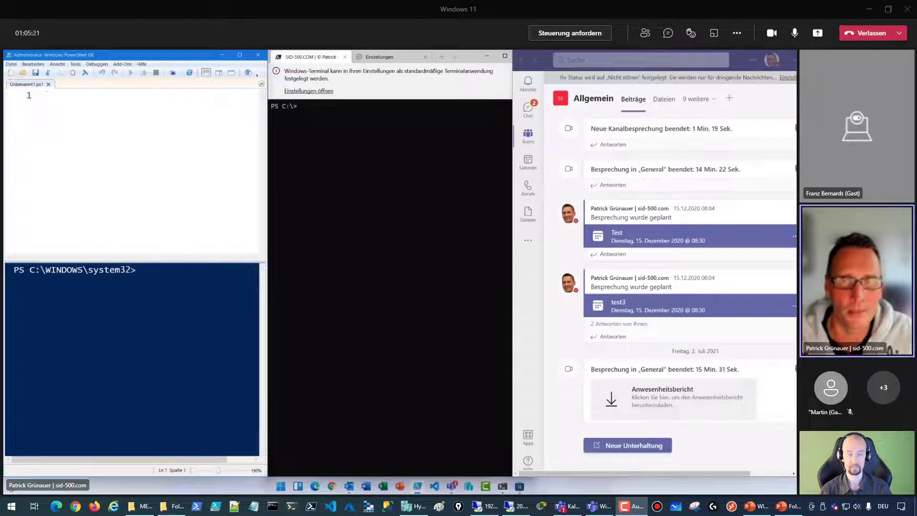
click(309, 109)
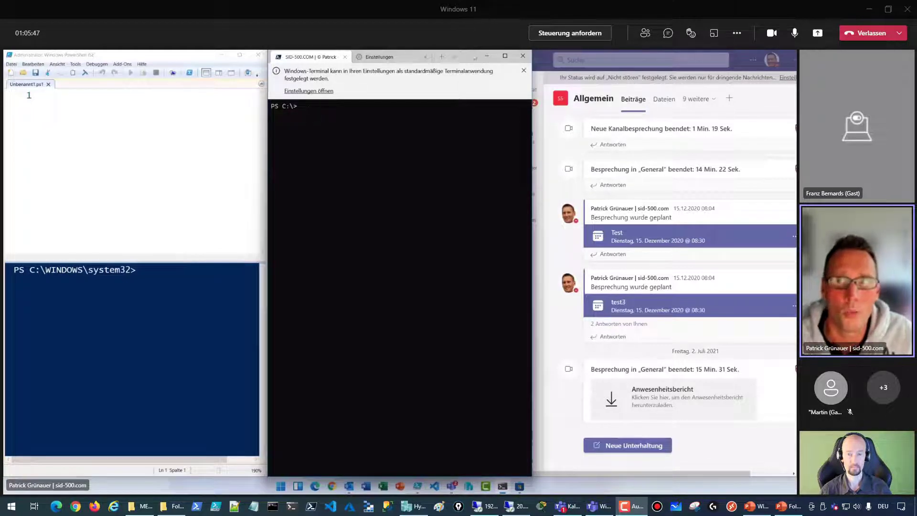
click(455, 56)
click(461, 84)
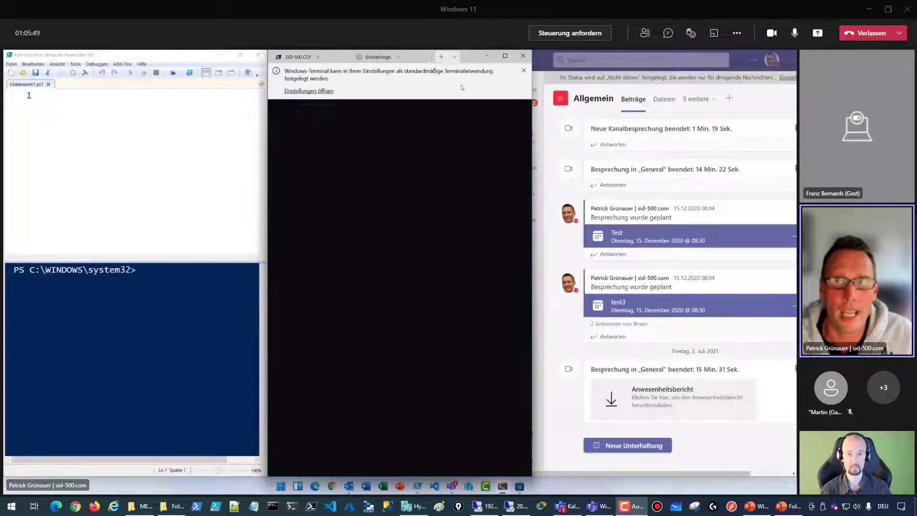
click(398, 57)
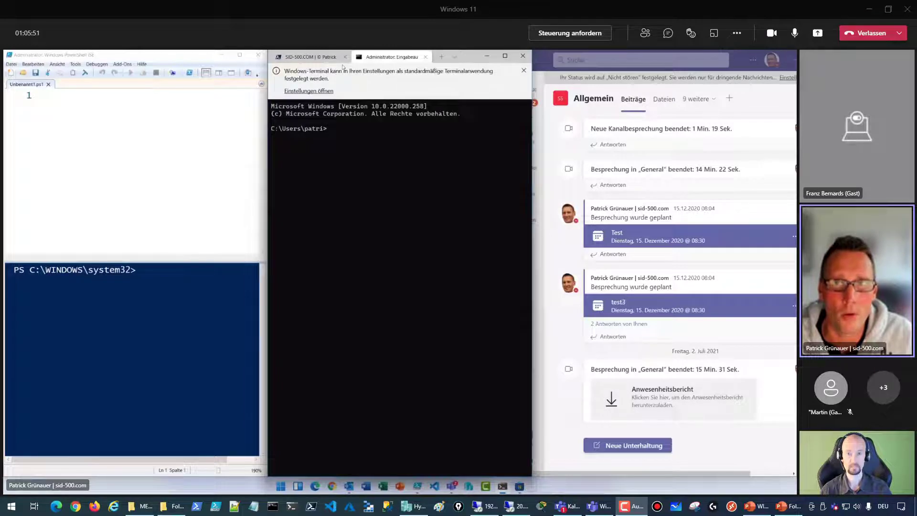
click(339, 60)
click(374, 61)
click(333, 61)
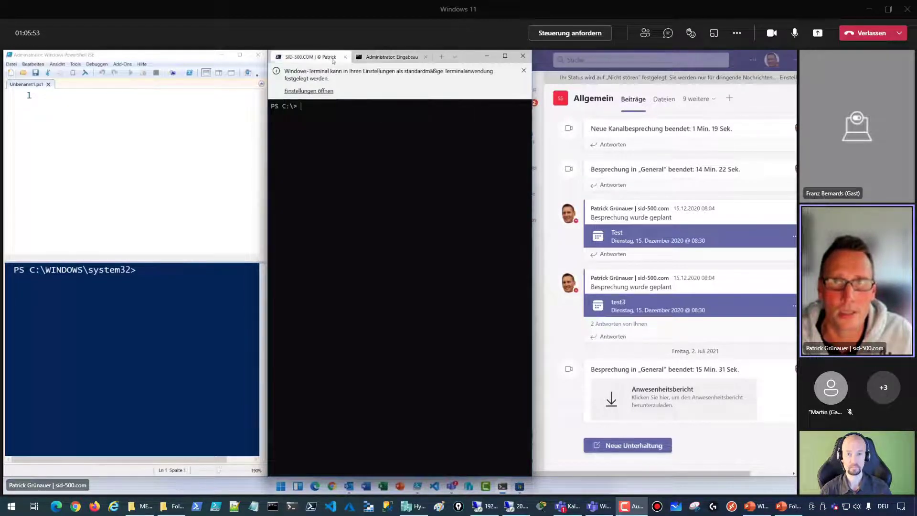
Add a Windows PowerShell tab to Windows Terminal and place the terminal as a floating window mid-desktop
click(455, 57)
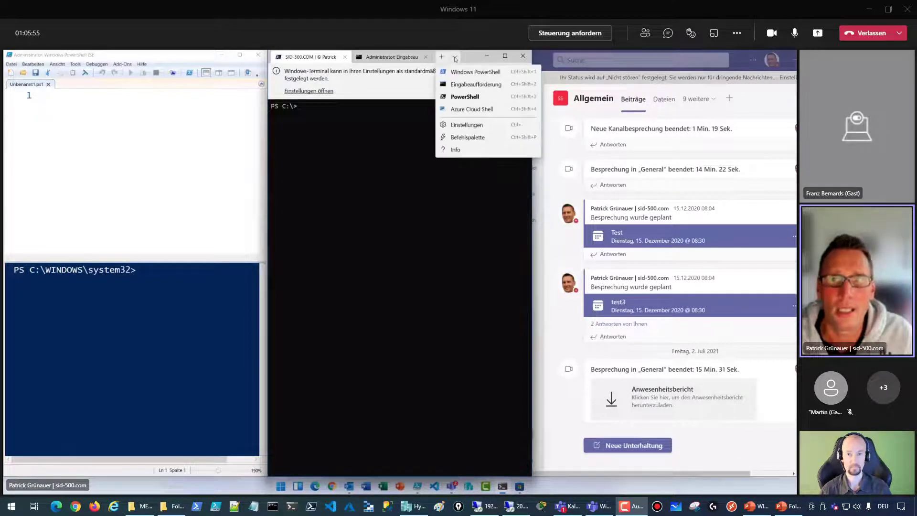
click(472, 71)
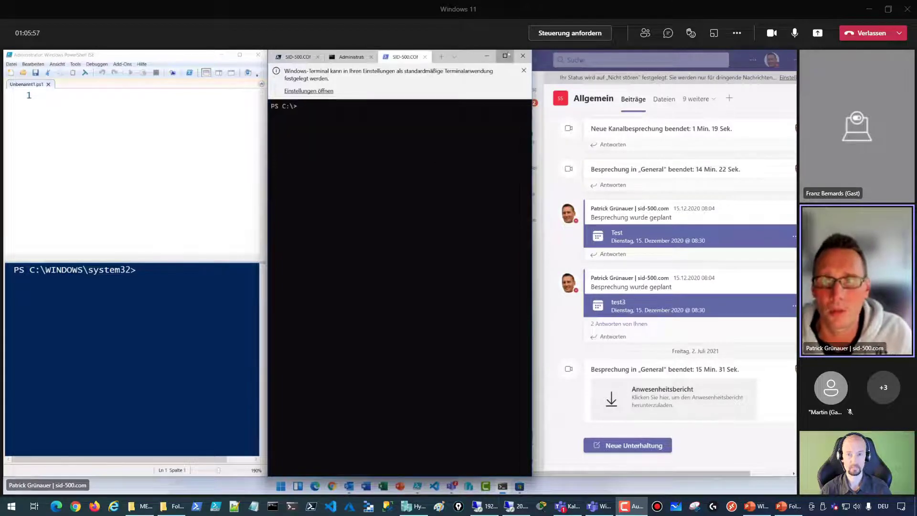
click(505, 55)
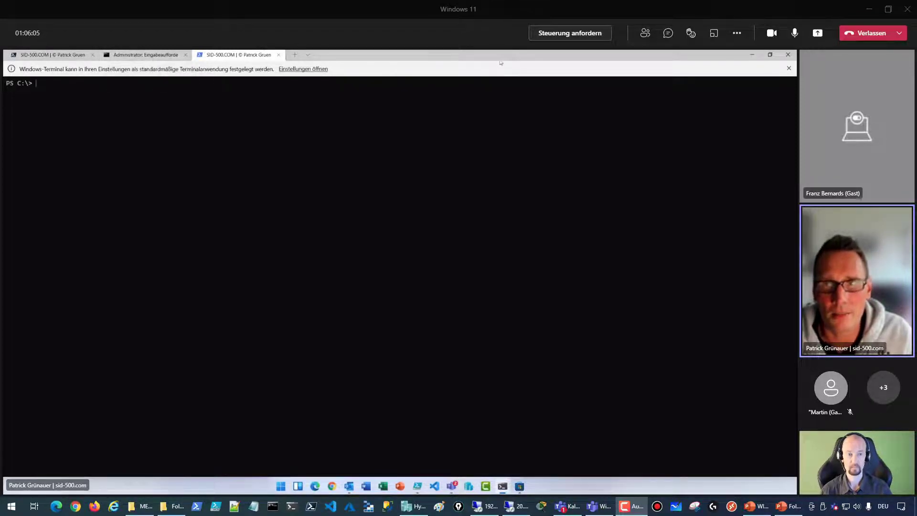
drag(499, 57, 428, 162)
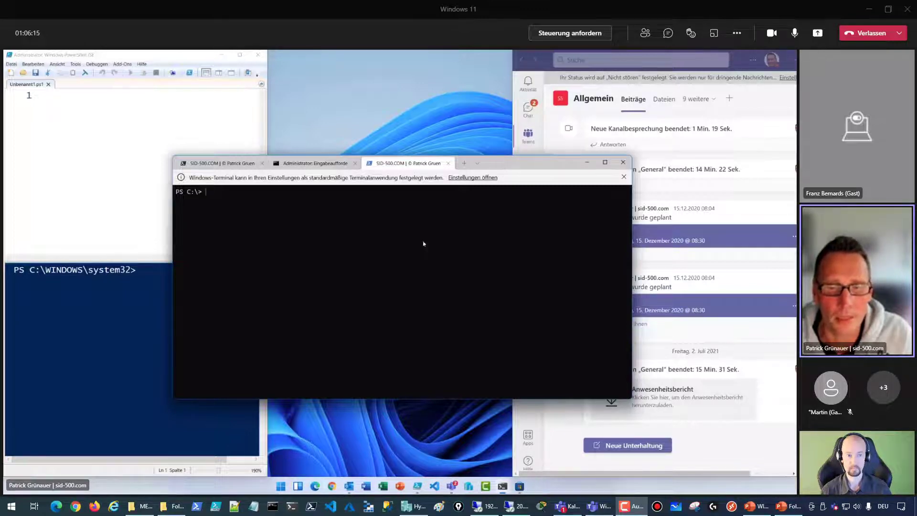
Search Start for "einstell" and open the Einstellungen app
click(281, 487)
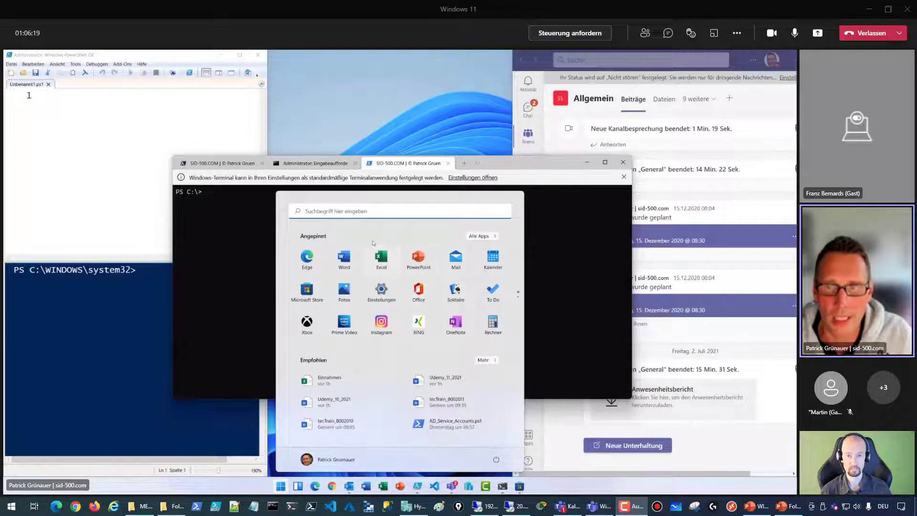
click(280, 488)
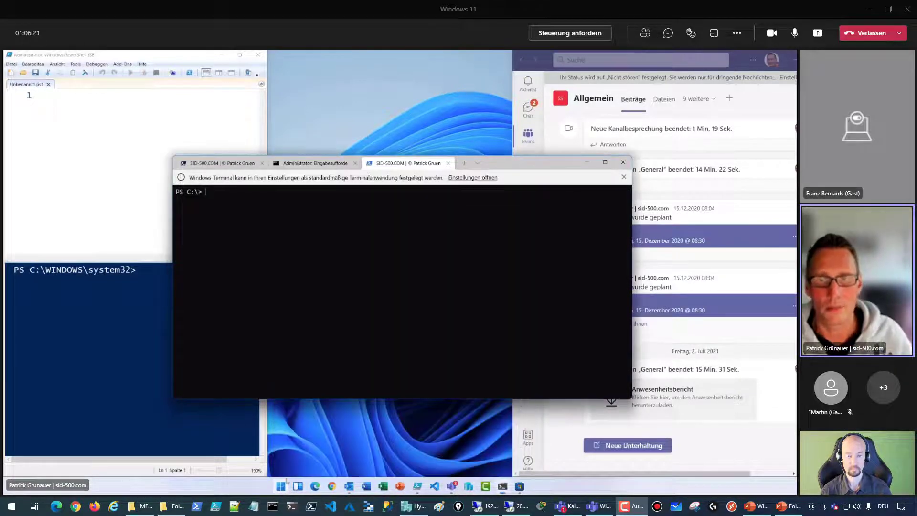
click(280, 488)
click(360, 215)
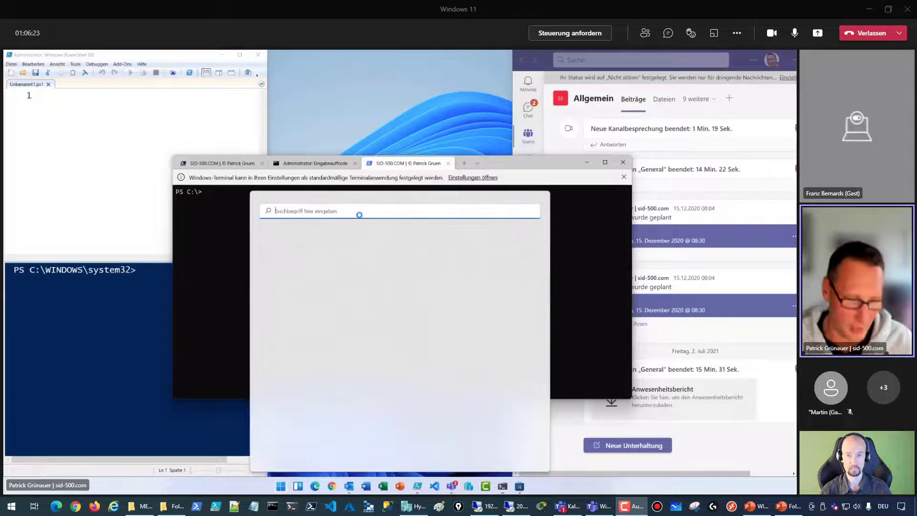
text(einstell)
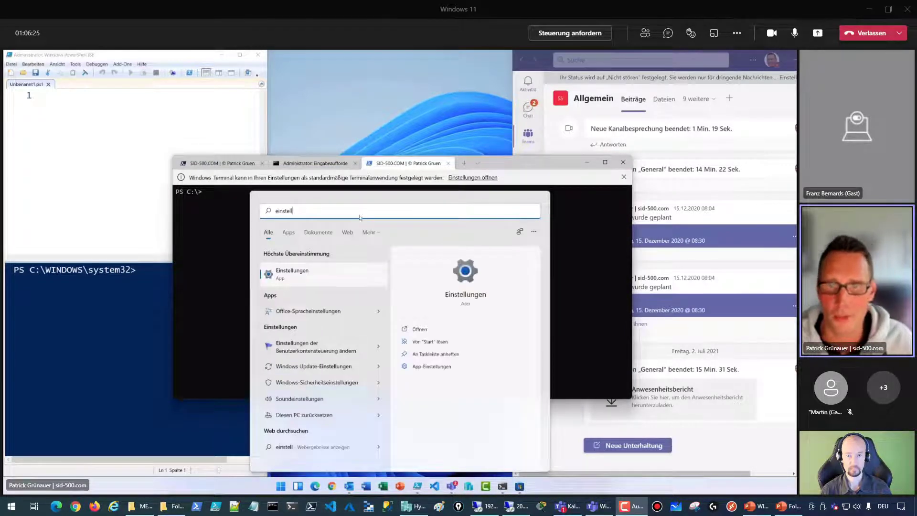
click(335, 278)
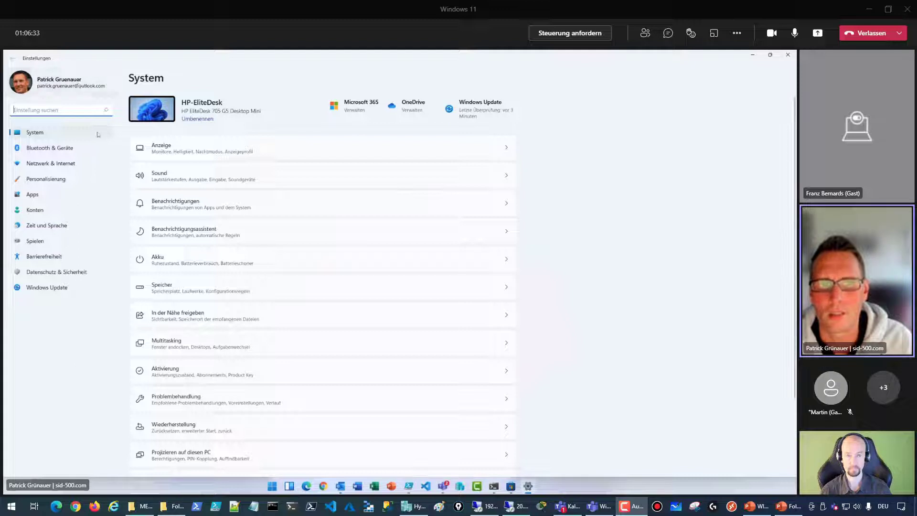
Open the Ethernet page under Netzwerk & Internet and view its IEEE 802.1X authentication settings without saving anything
click(51, 164)
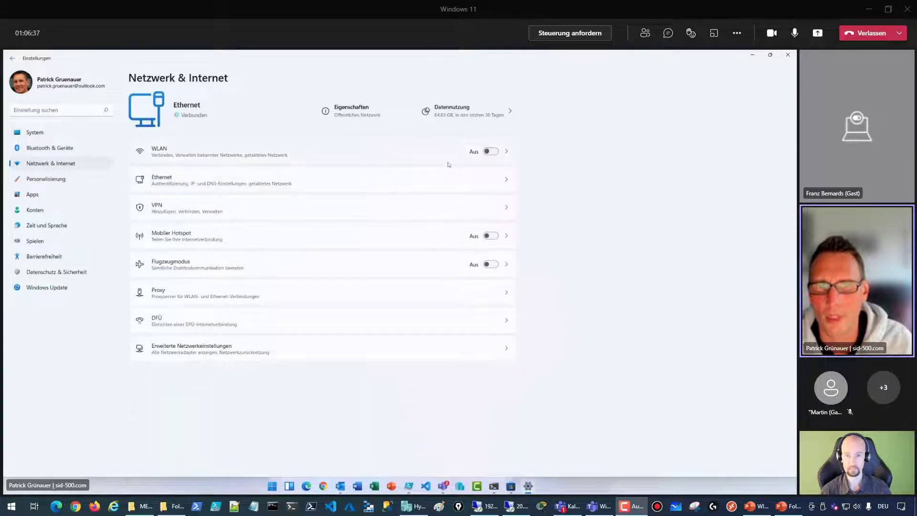
click(412, 184)
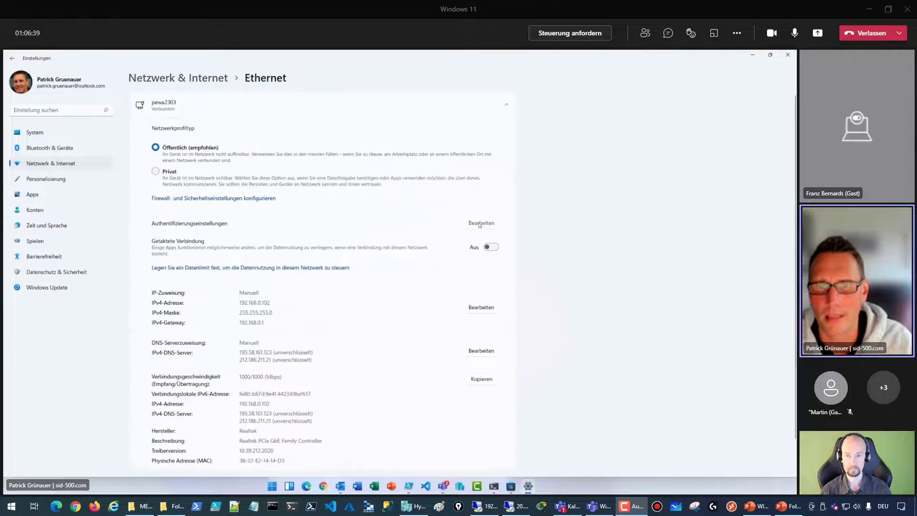
click(480, 226)
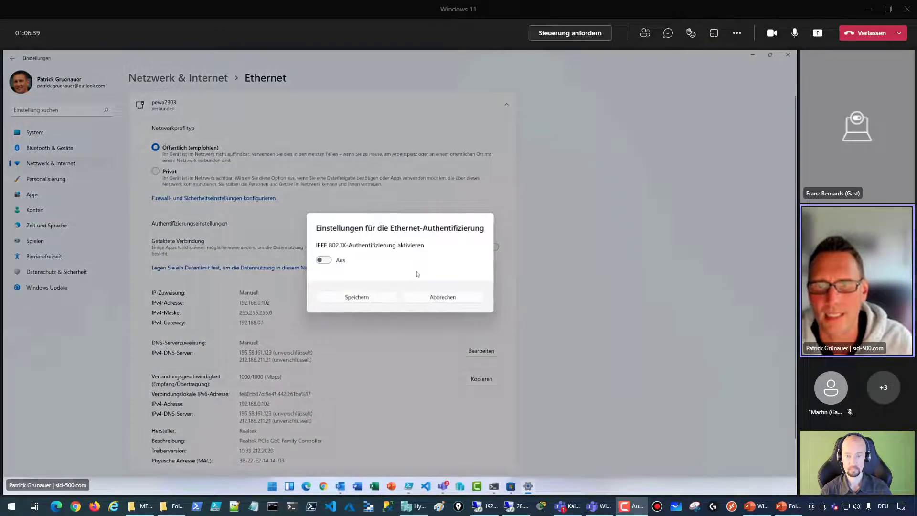
click(323, 259)
click(442, 306)
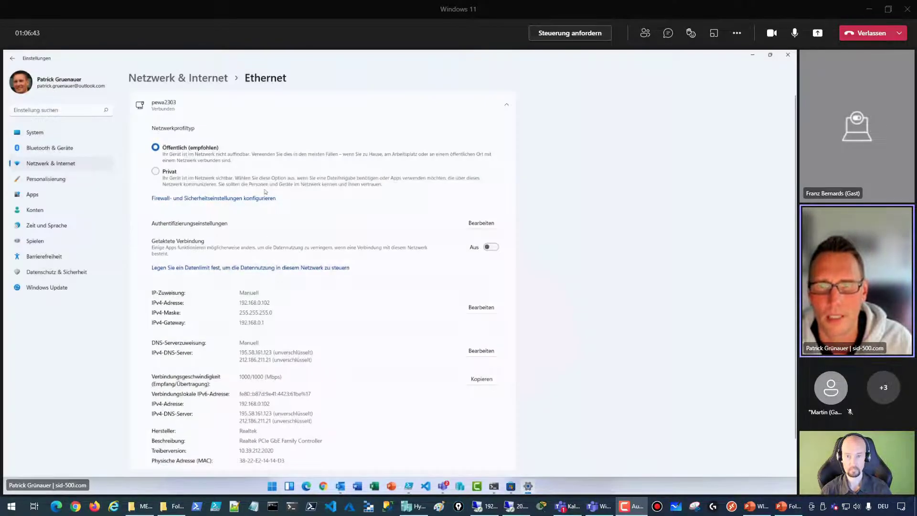
click(475, 224)
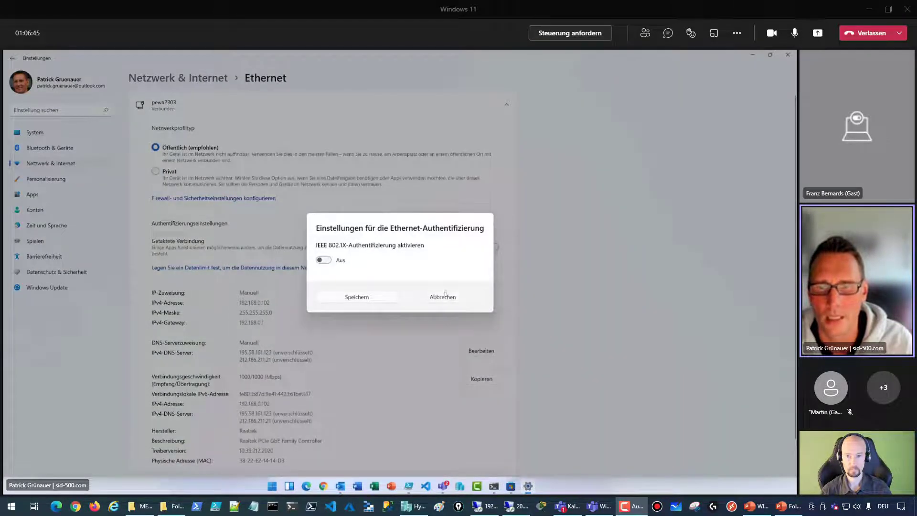
click(446, 301)
View the manual IPv4 settings of the Ethernet connection without saving and leave the Ethernet page
click(482, 308)
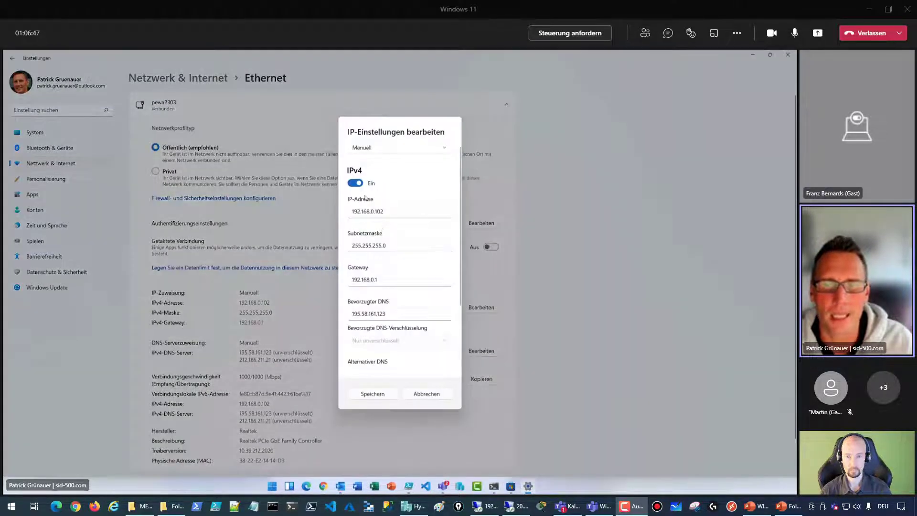
click(425, 394)
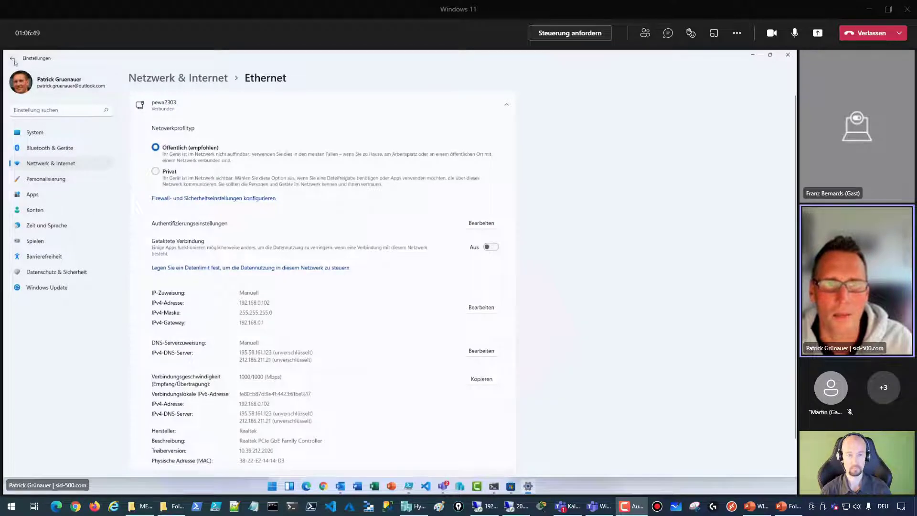
click(14, 59)
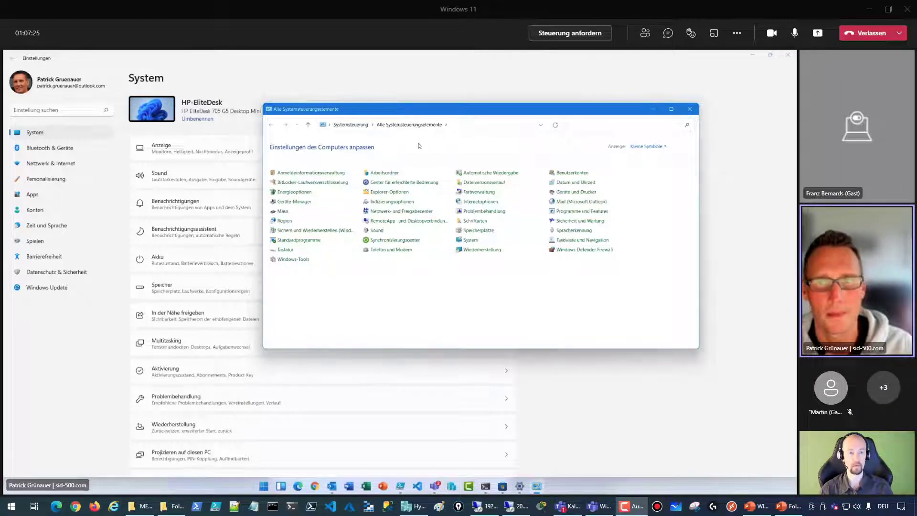
Leave the Teams meeting window, show the local desktop and switch to the Windows 11 remote session
click(889, 9)
drag(588, 115, 683, 125)
key(super+d)
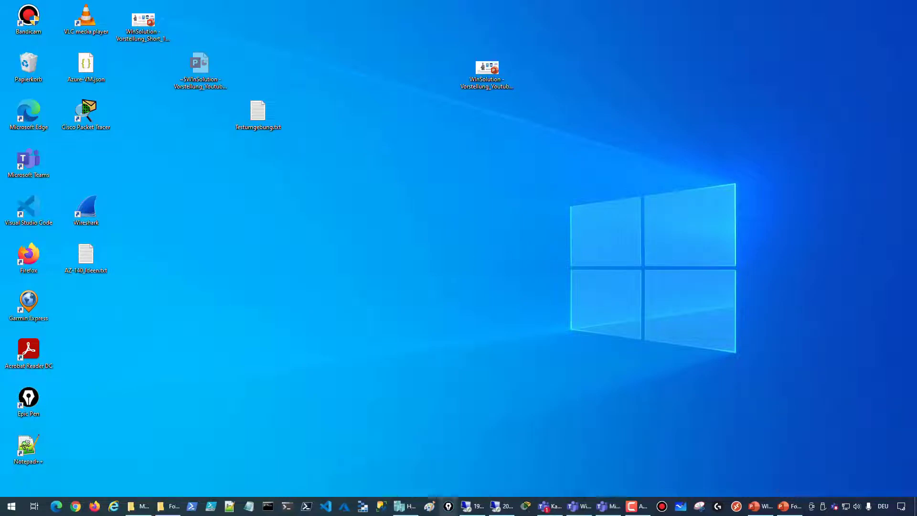
click(511, 507)
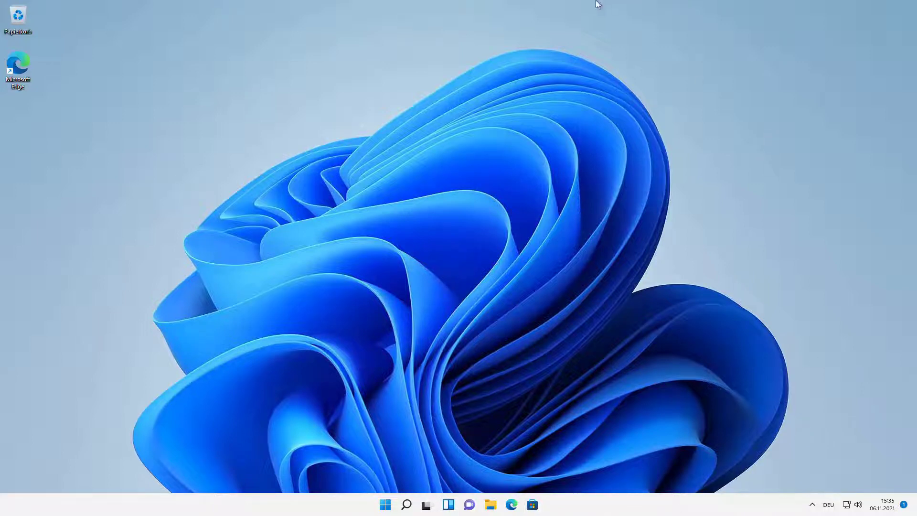
mouse_move(597, 2)
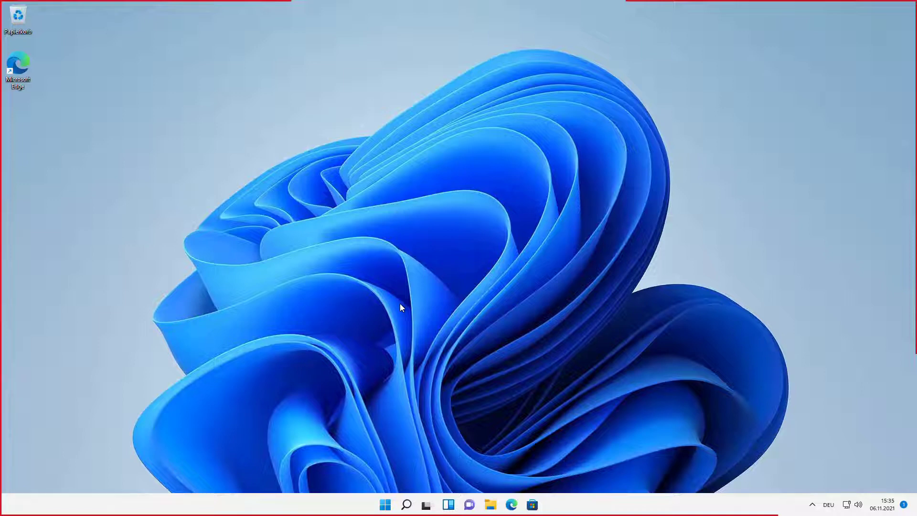
Open Explorer in the Windows 11 session, reposition its window slightly and go to Dieser PC
click(491, 505)
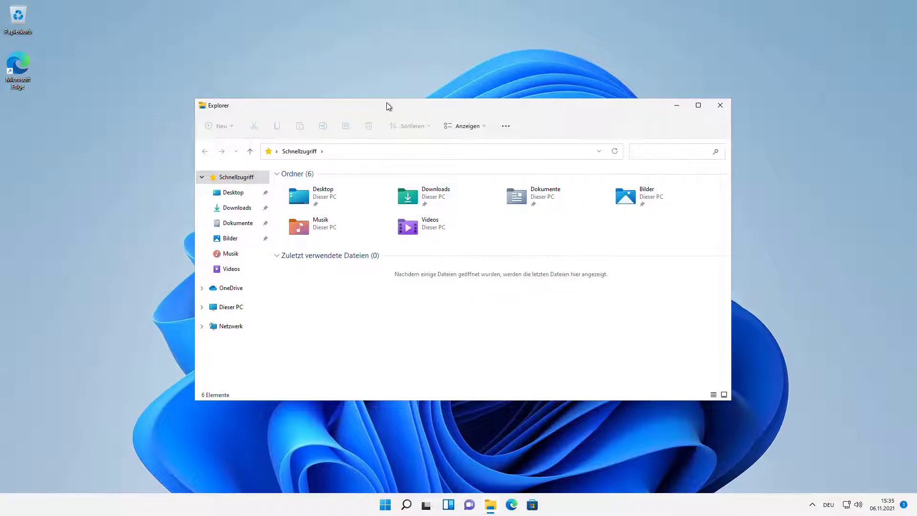
drag(386, 103, 390, 105)
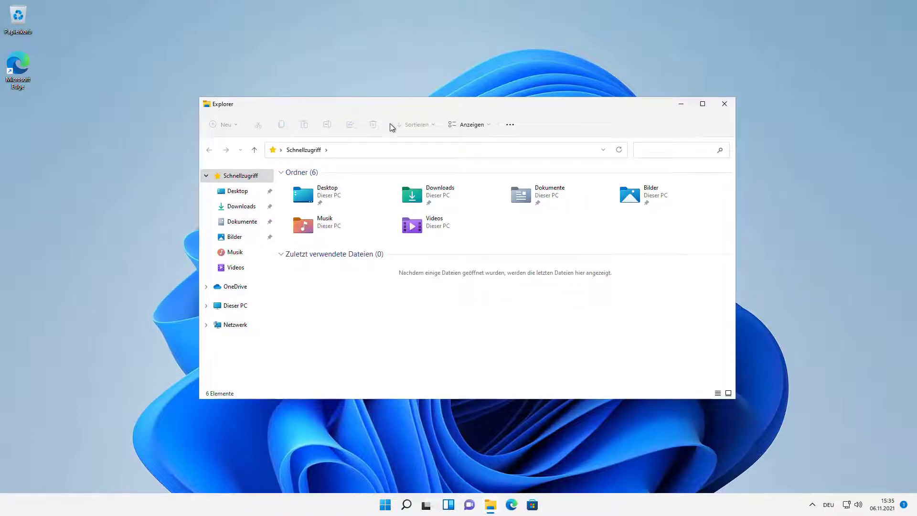
right_click(422, 502)
click(533, 380)
click(236, 306)
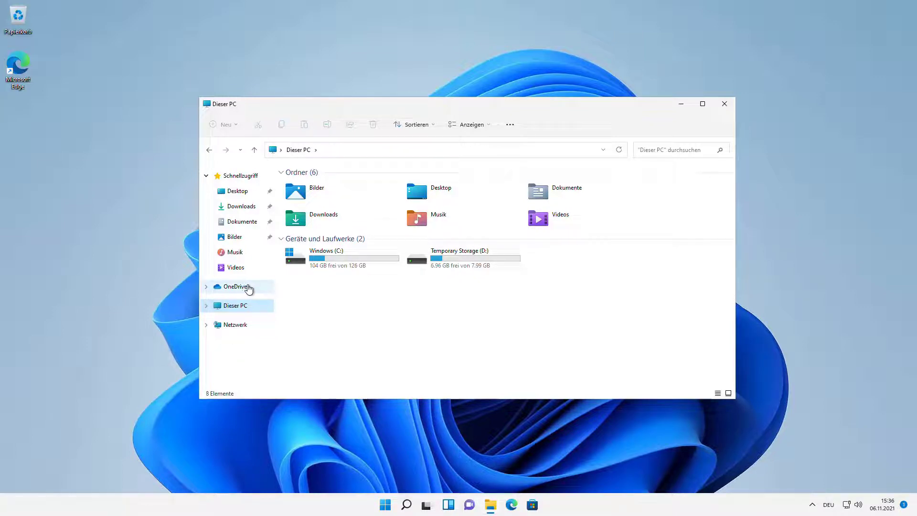
Open drive Windows (C:) and select the Benutzer folder
double_click(331, 264)
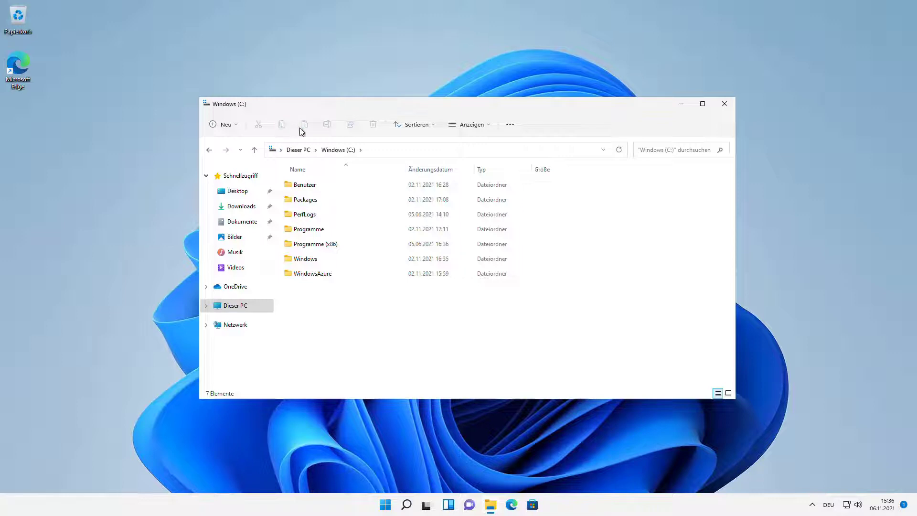
click(309, 187)
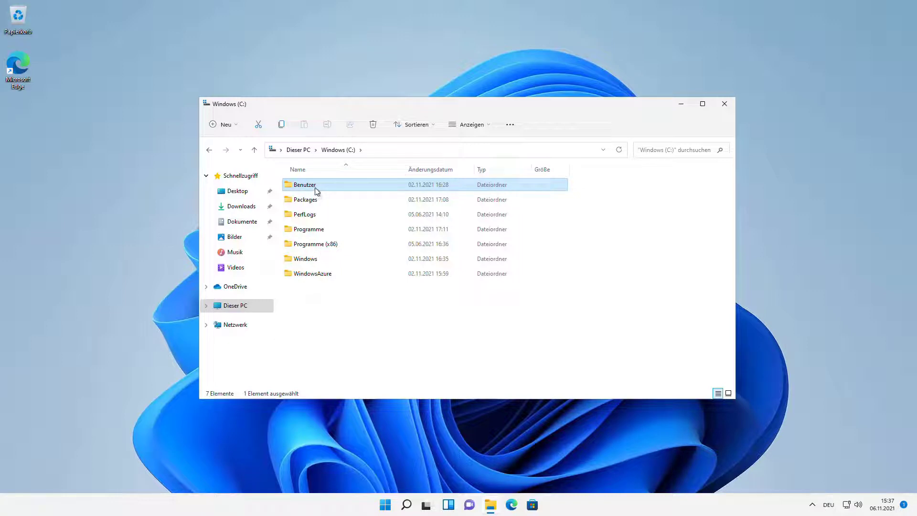
mouse_move(315, 191)
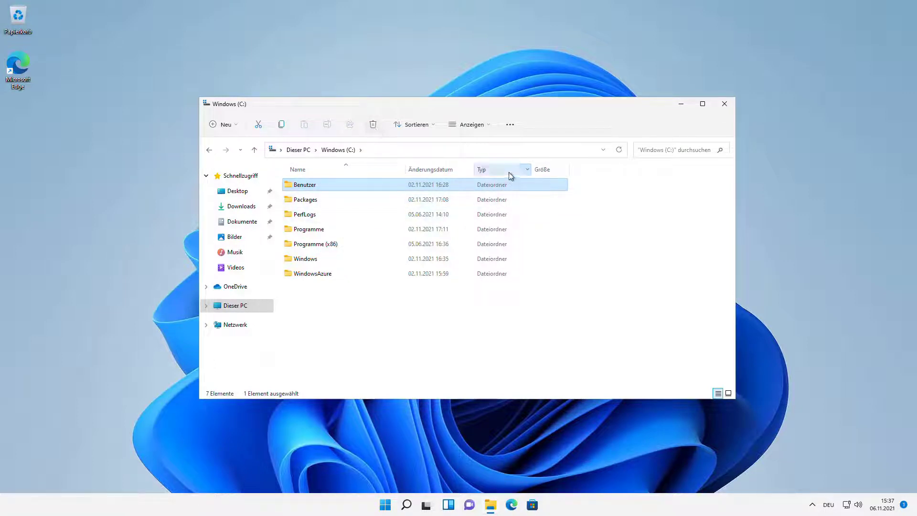
Examine the additional commands offered for the Benutzer folder, then dismiss them and clear the selection
click(515, 127)
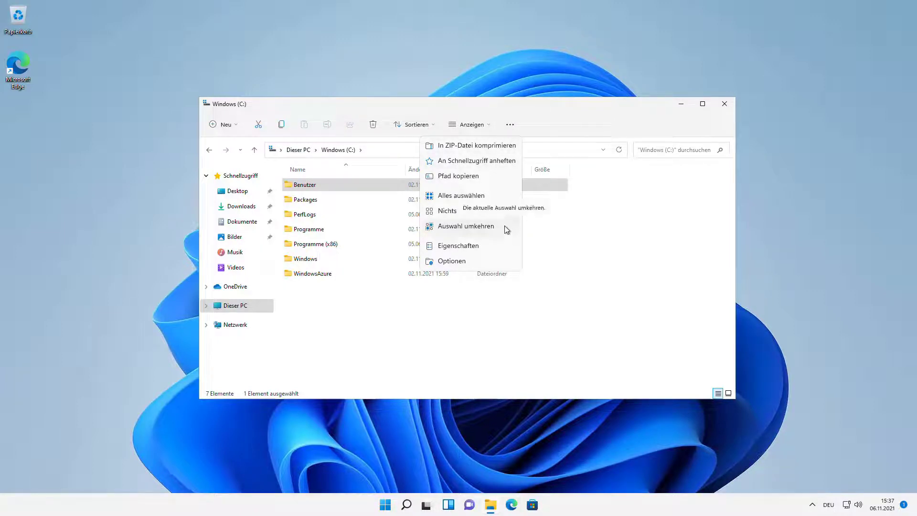
click(414, 344)
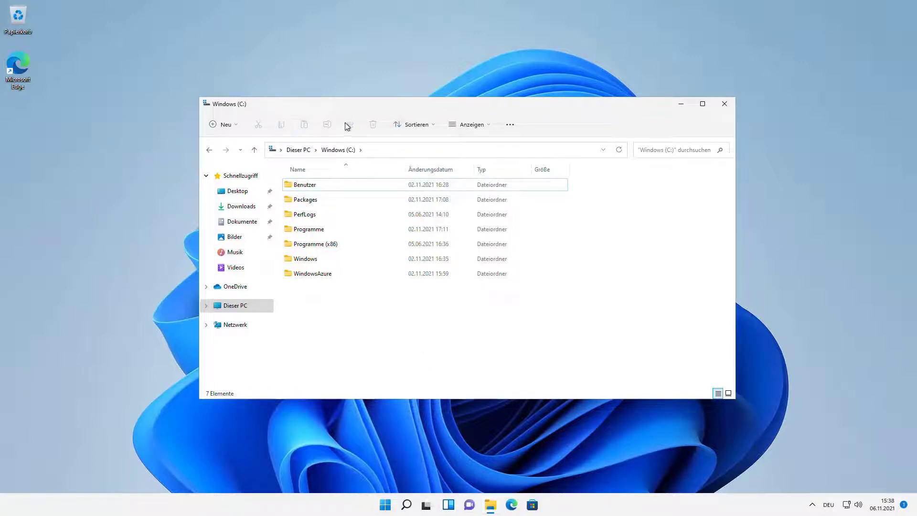
Look into Downloads, go to Dokumente and copy the image Folge-13_Windows_11
click(232, 210)
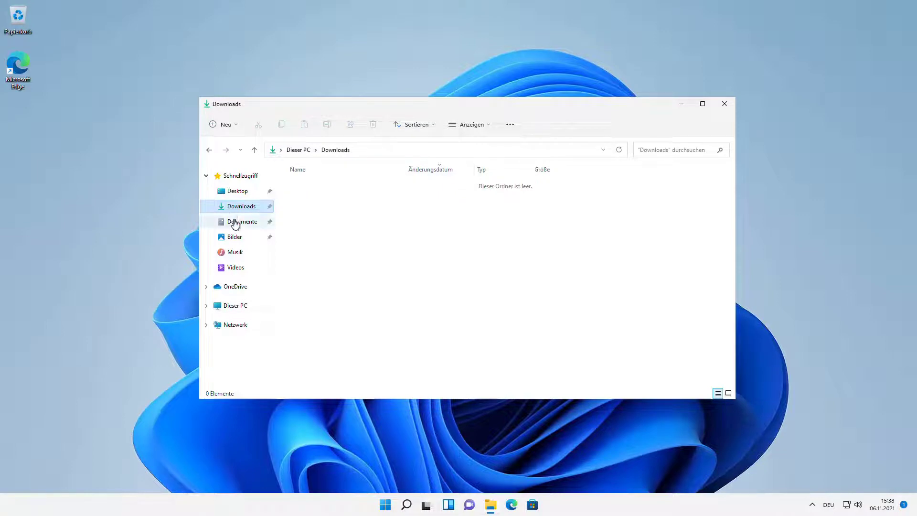
click(232, 220)
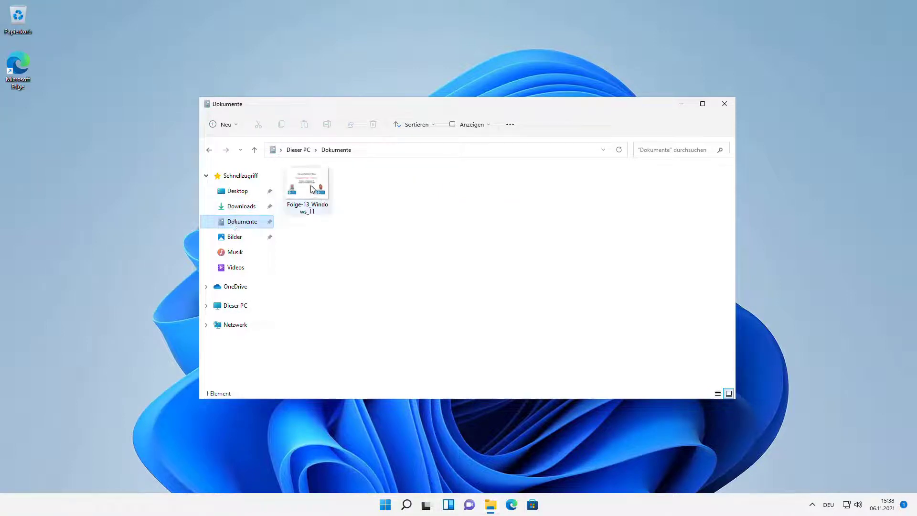
click(311, 189)
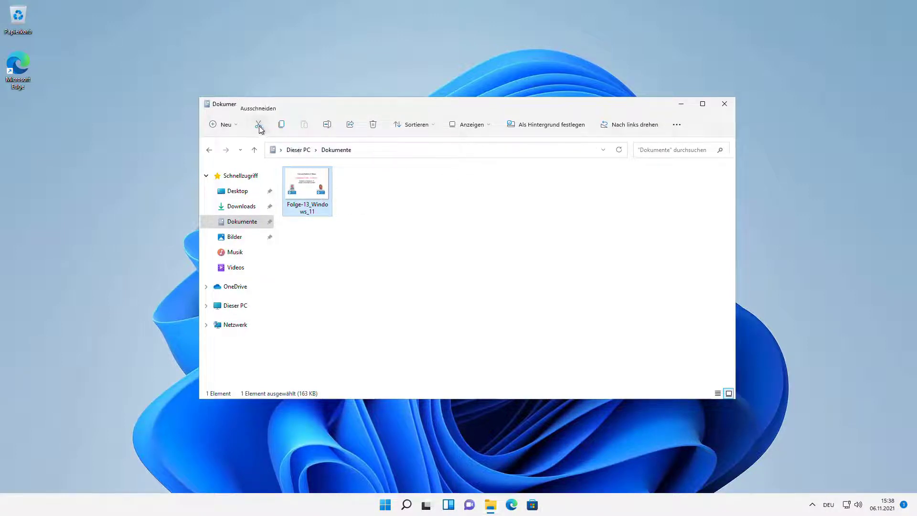
click(283, 125)
click(282, 126)
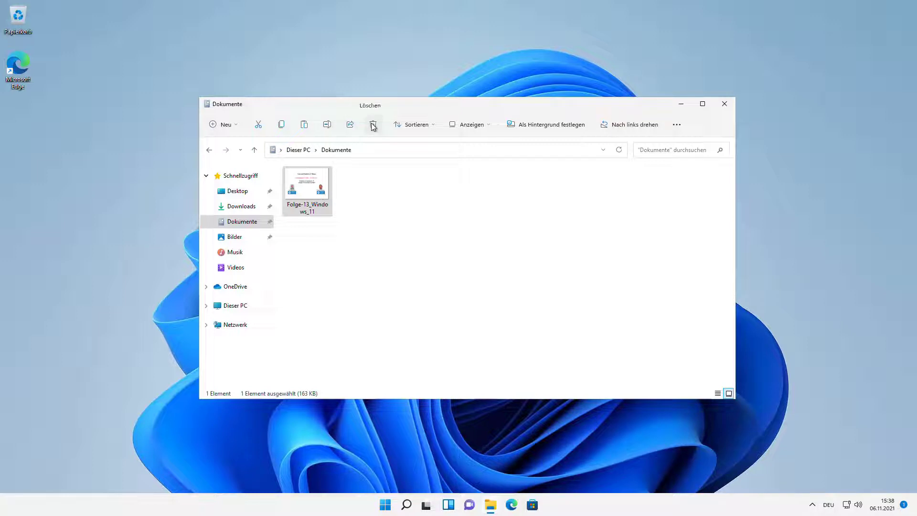
Examine the sorting and grouping options for Dokumente without applying any, and clear the selection
click(435, 125)
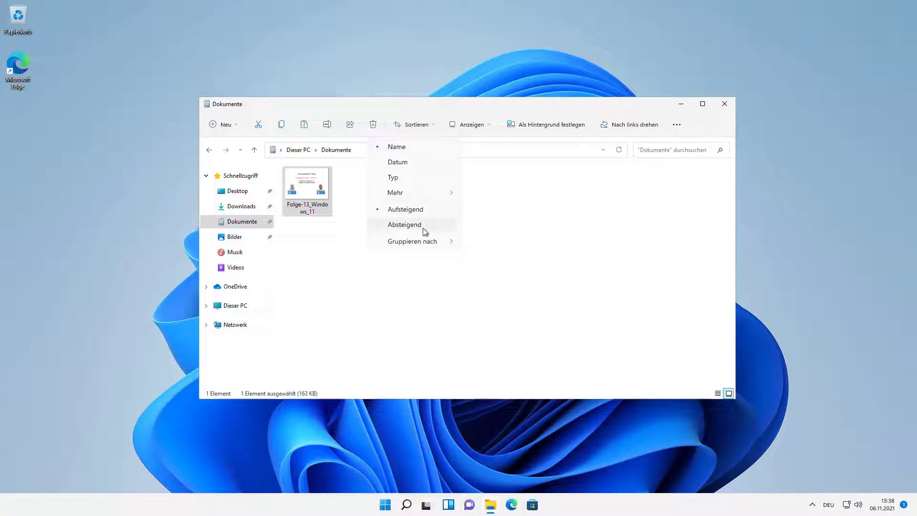
mouse_move(428, 242)
click(529, 189)
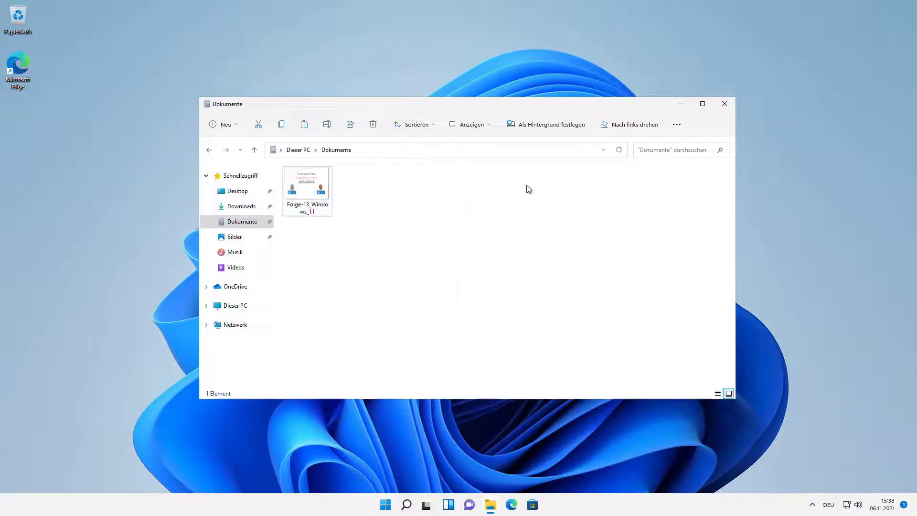
Select the image, try Extra große Symbole and Kleine Symbole as the folder view, and return to Große Symbole
click(299, 186)
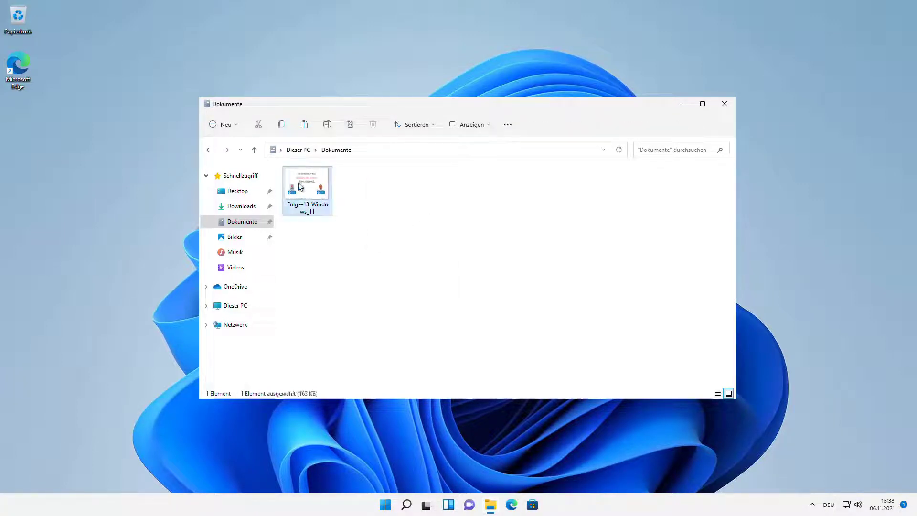
click(491, 126)
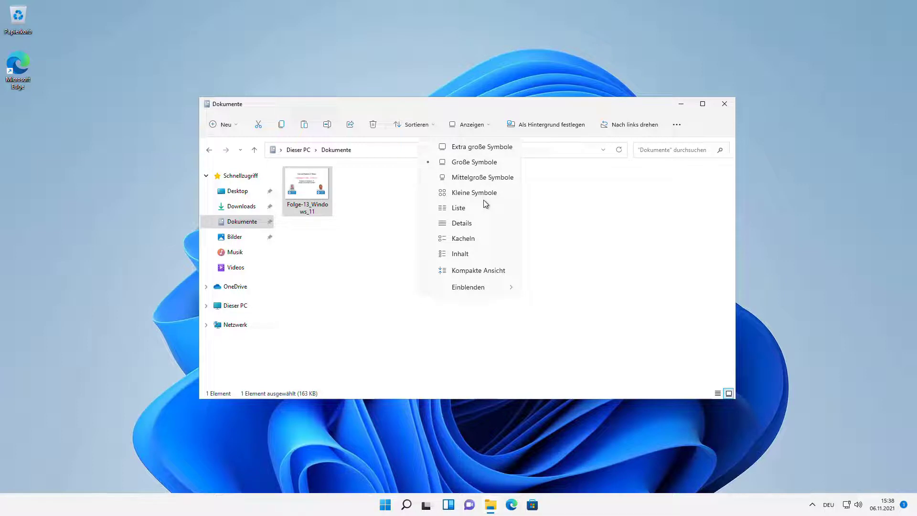
click(481, 148)
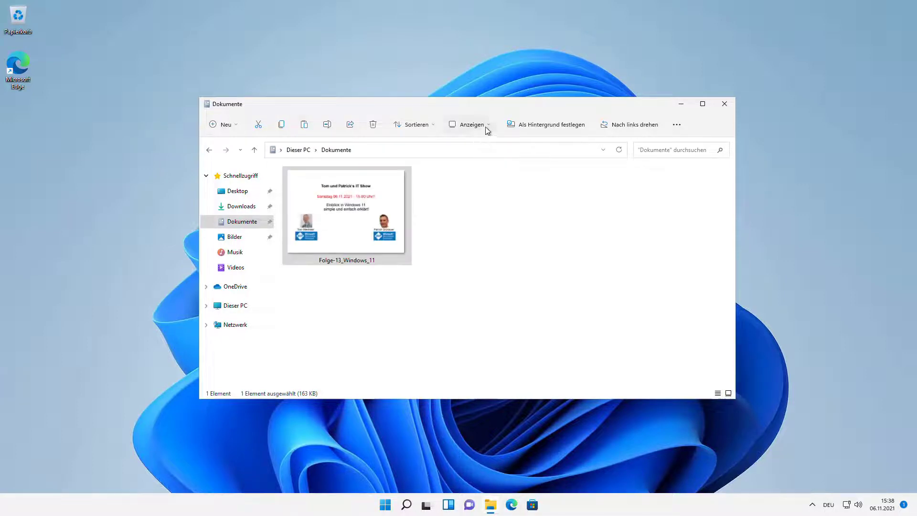
click(485, 126)
click(485, 196)
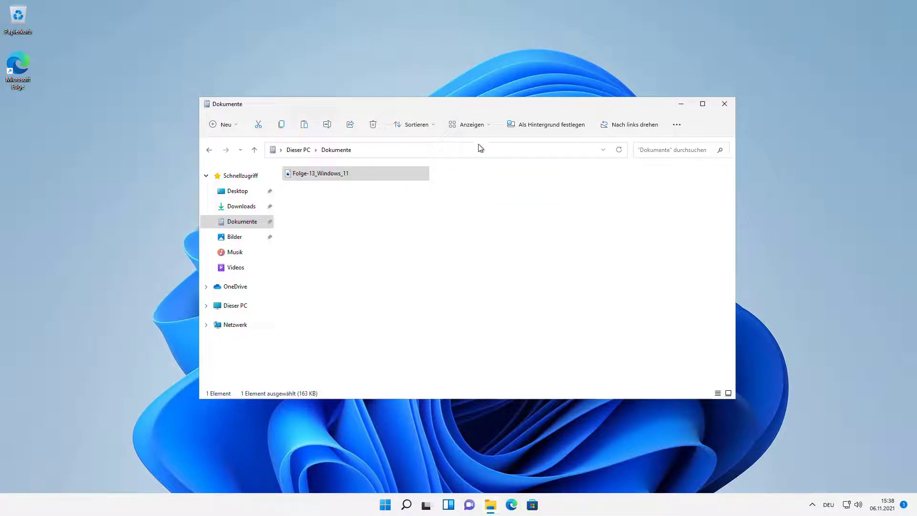
click(477, 126)
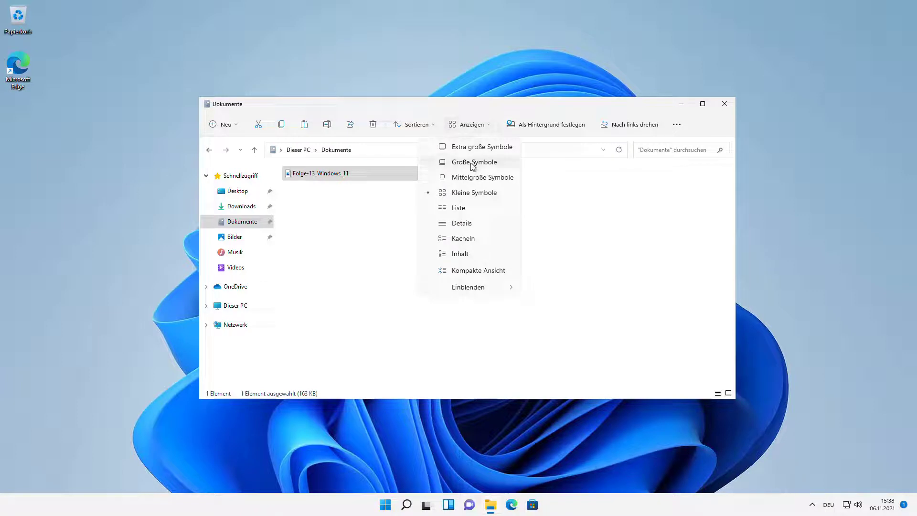
click(473, 163)
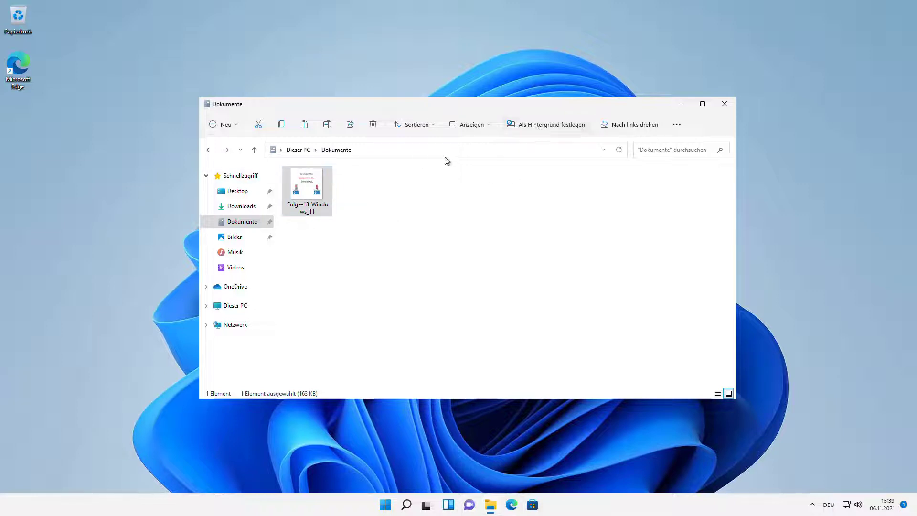
Examine the additional commands offered for the selected image Folge-13_Windows_11 and leave without choosing one
click(317, 190)
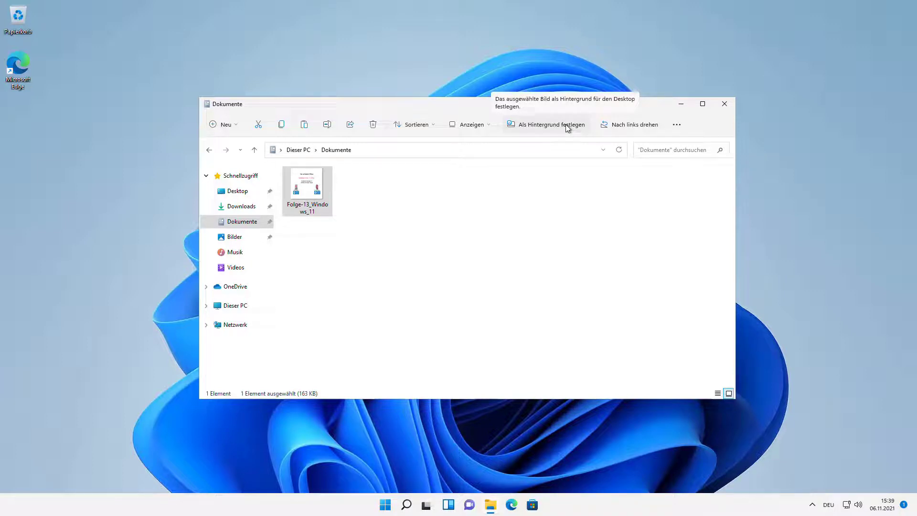
click(677, 127)
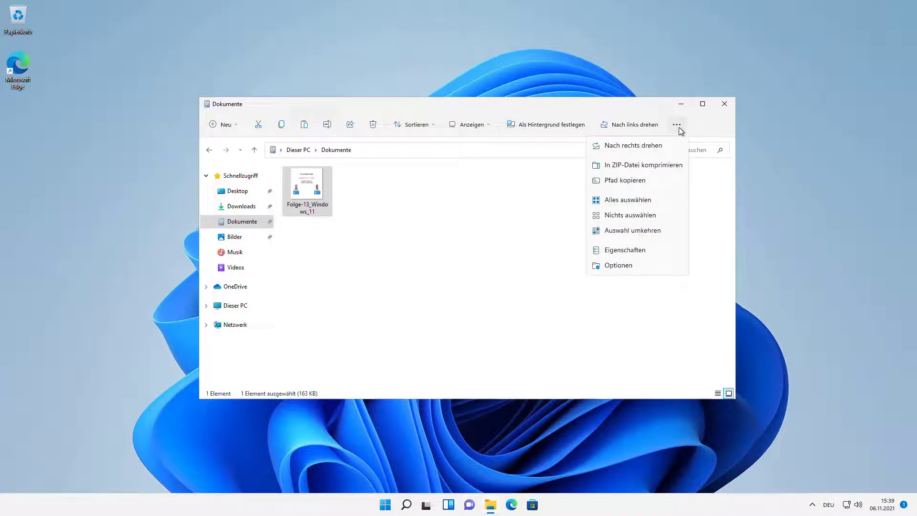
click(470, 230)
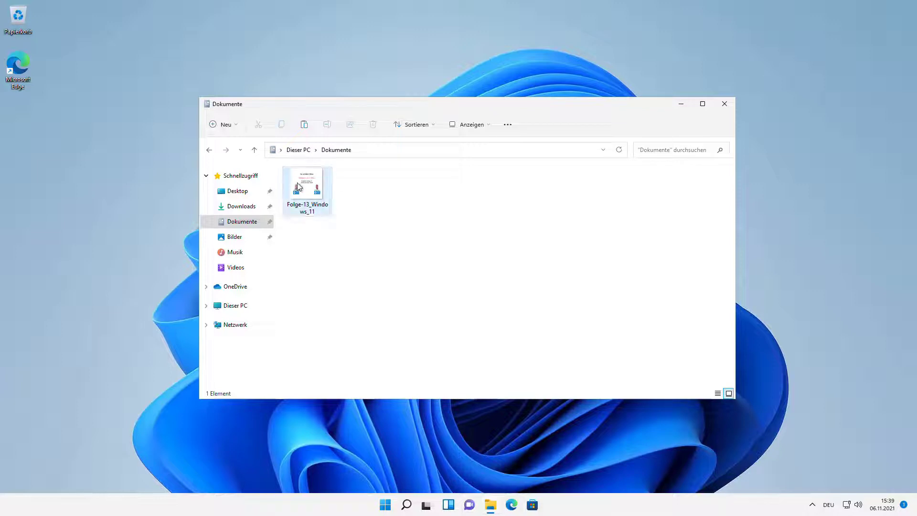
Examine the new compact context commands of the image, expand them with Weitere Optionen anzeigen and dismiss them
mouse_move(297, 182)
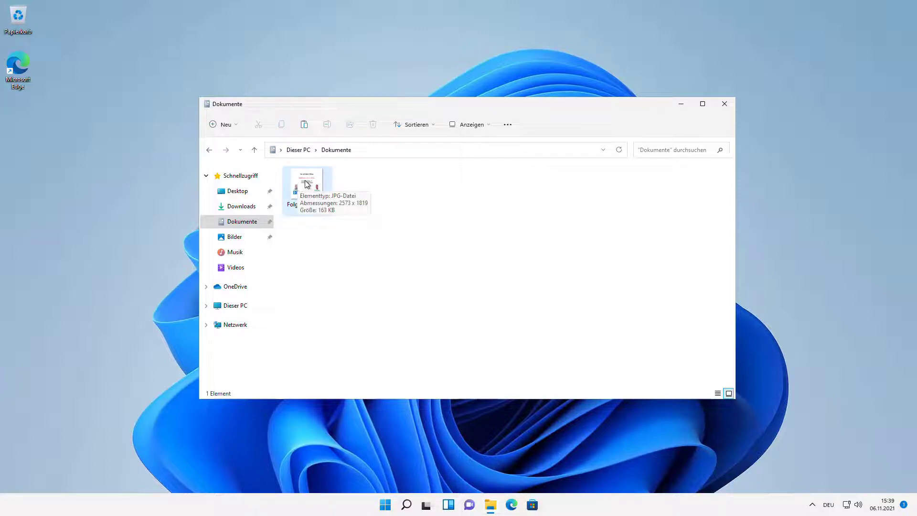
right_click(306, 184)
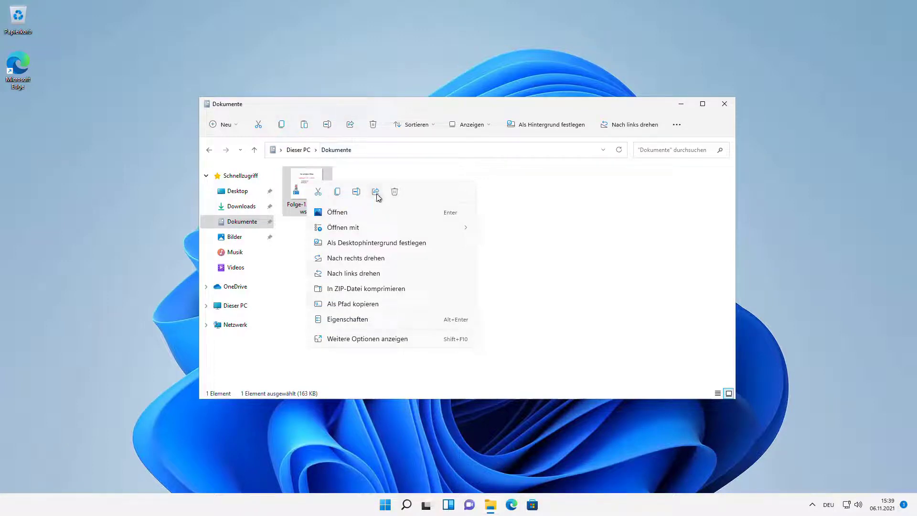
click(294, 183)
right_click(293, 183)
click(293, 179)
right_click(294, 179)
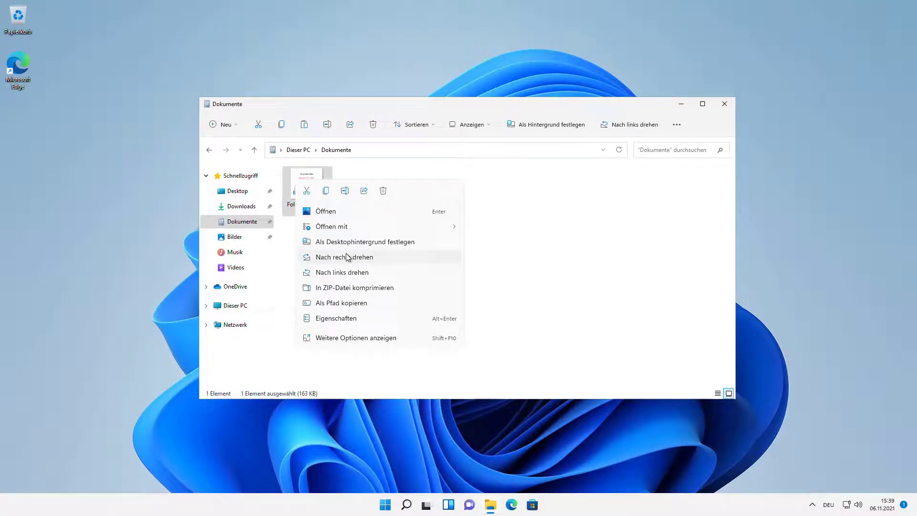
mouse_move(348, 227)
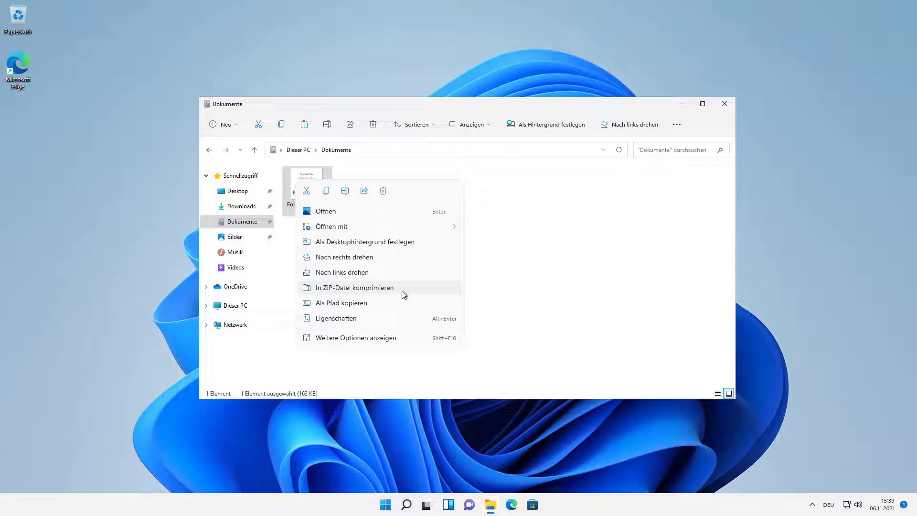
click(375, 343)
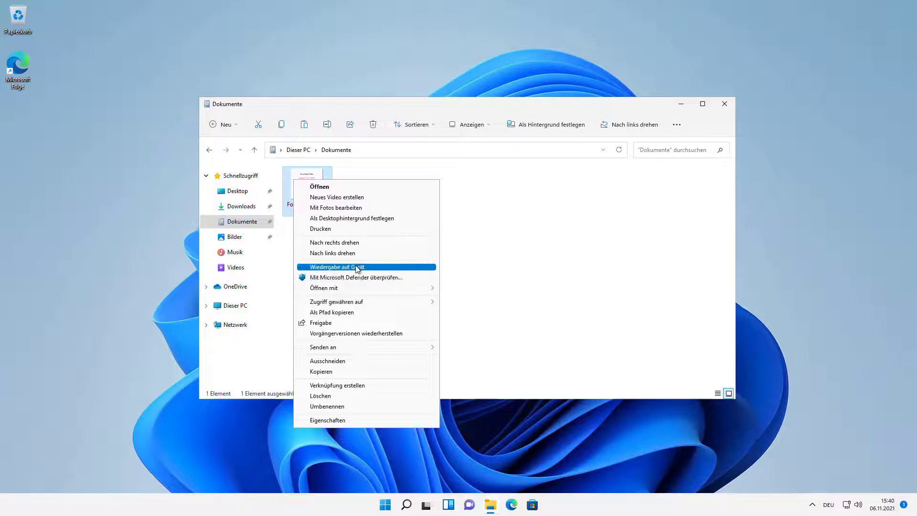
key(Return)
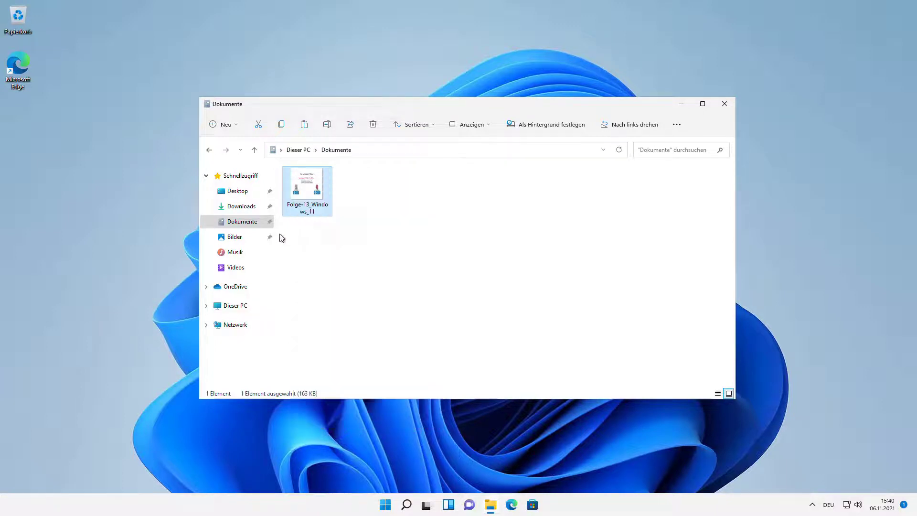
Review the image's Öffnen mit choices and classic context commands, then view its Eigenschaften and close them
right_click(309, 186)
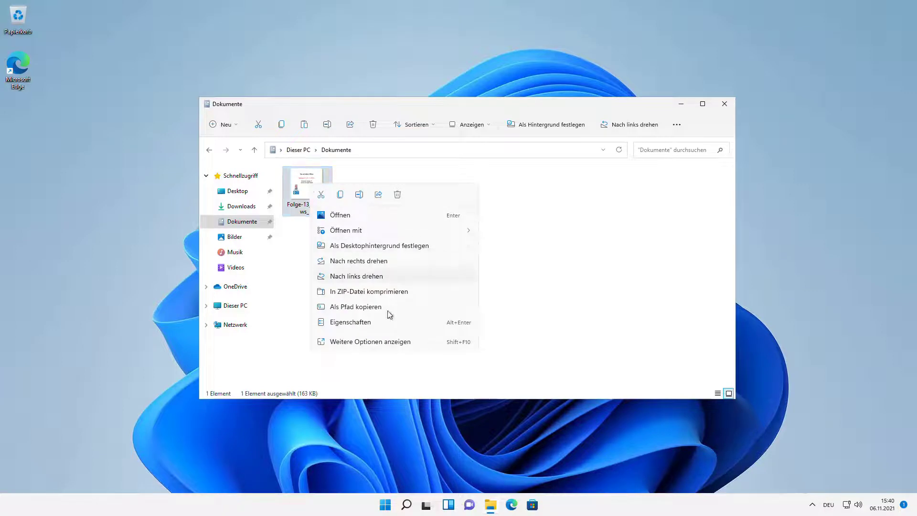
click(380, 230)
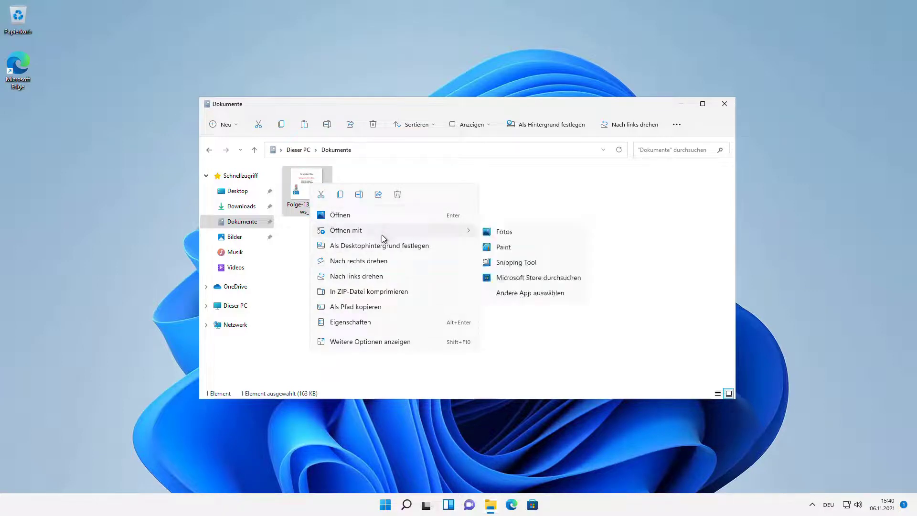
click(388, 344)
mouse_move(395, 308)
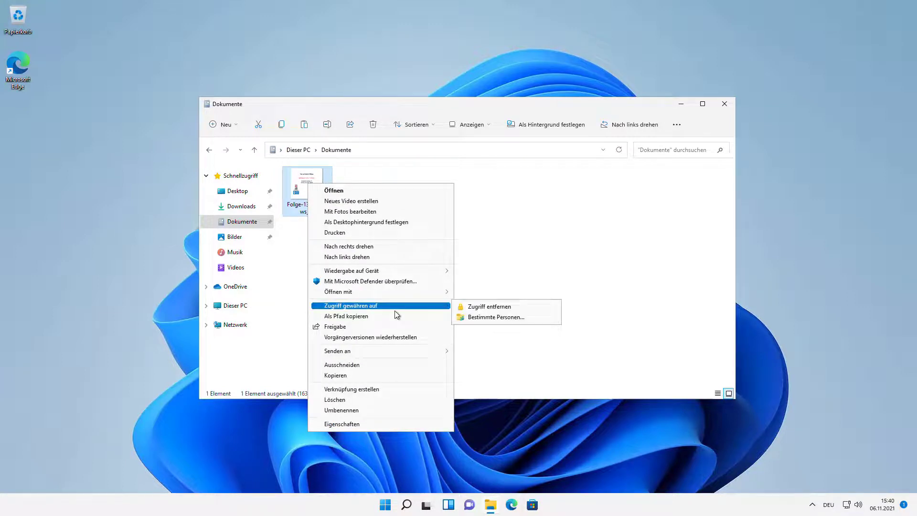
mouse_move(386, 290)
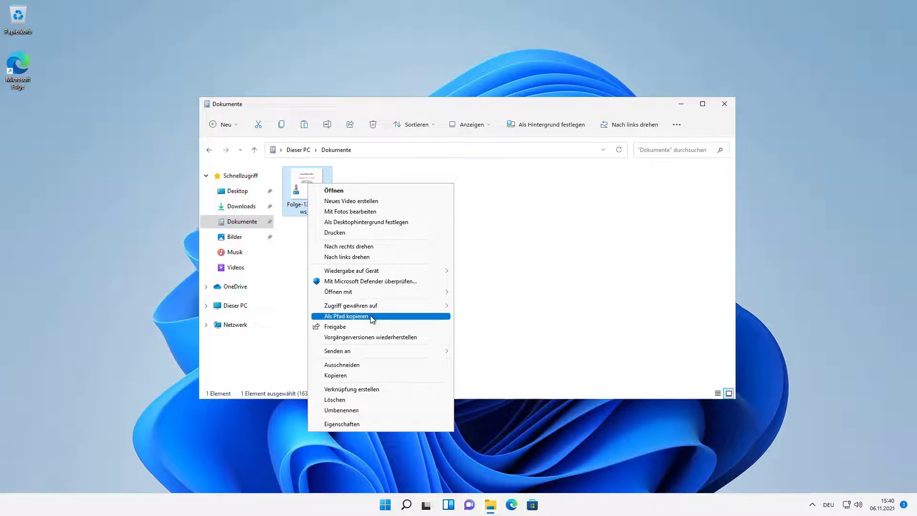
click(363, 424)
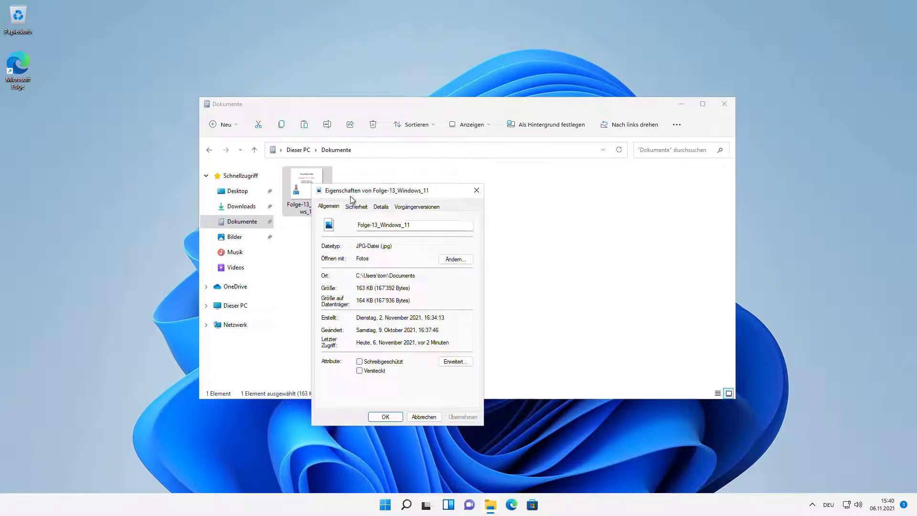
click(476, 191)
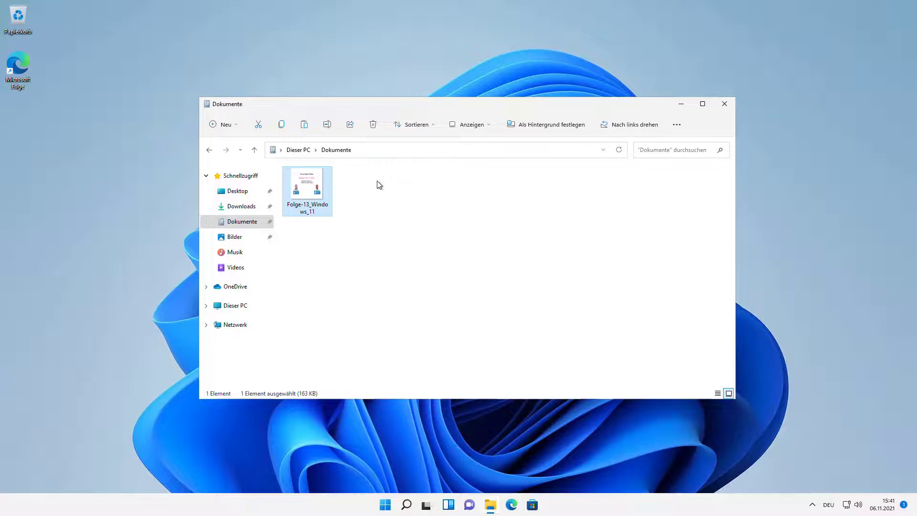
Compare the new-item types offered in Dokumente and in the Benutzer folder on Windows (C:), and return to Dokumente
click(235, 125)
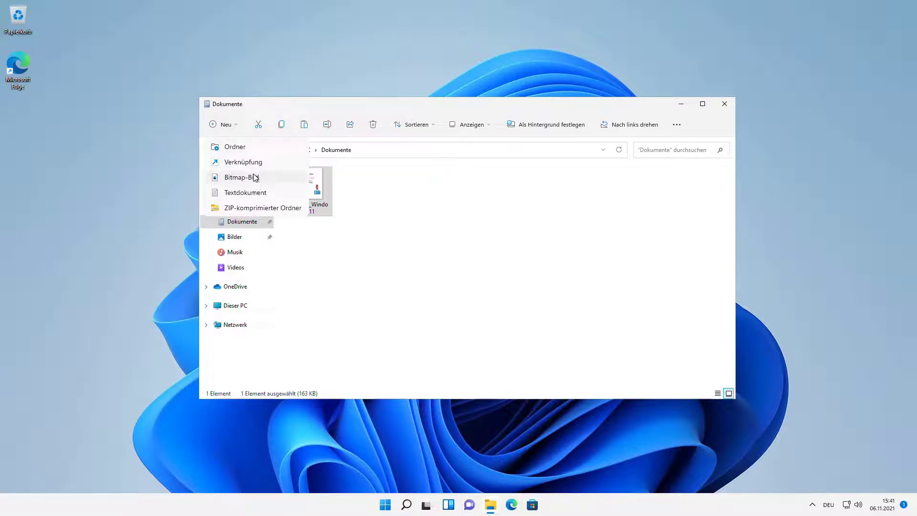
click(411, 201)
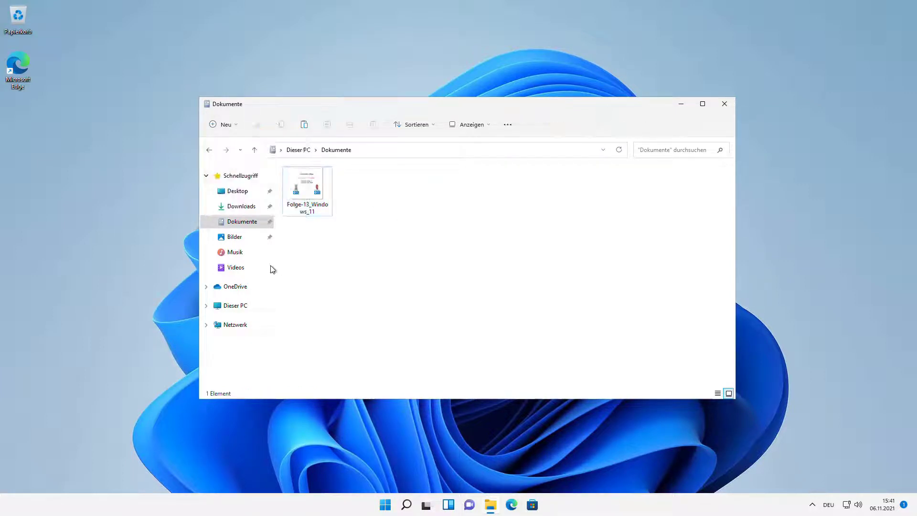
click(234, 306)
click(337, 255)
double_click(337, 255)
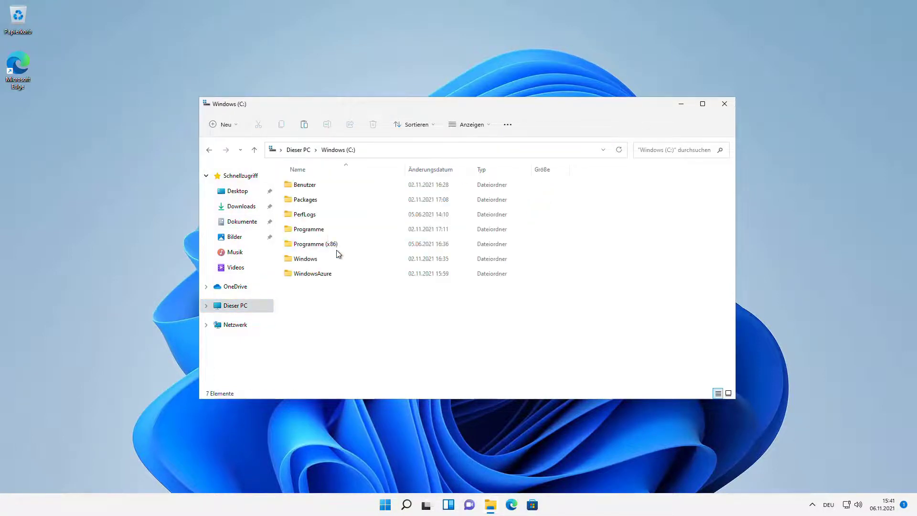
double_click(301, 185)
click(239, 124)
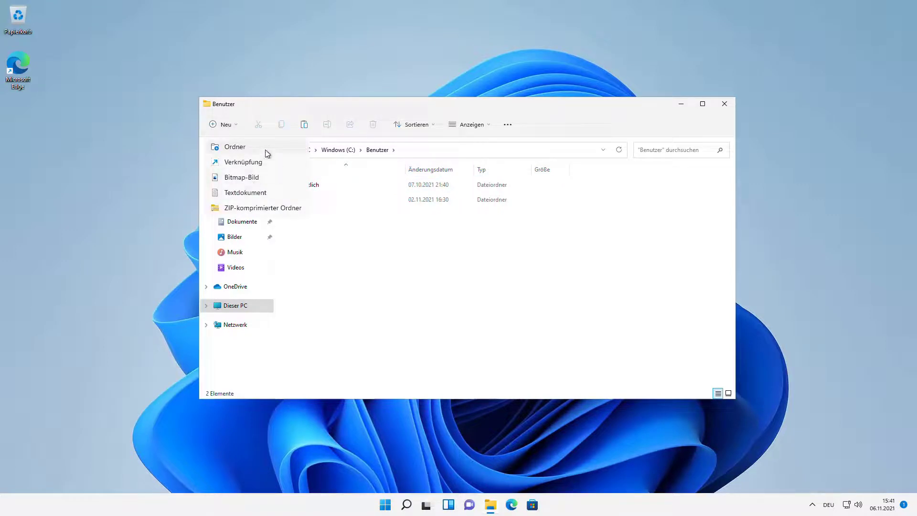
click(374, 261)
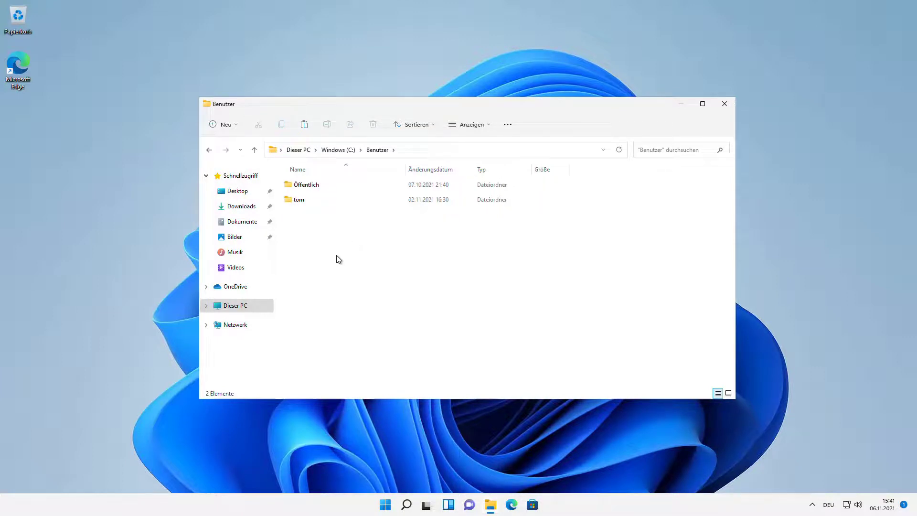
click(246, 227)
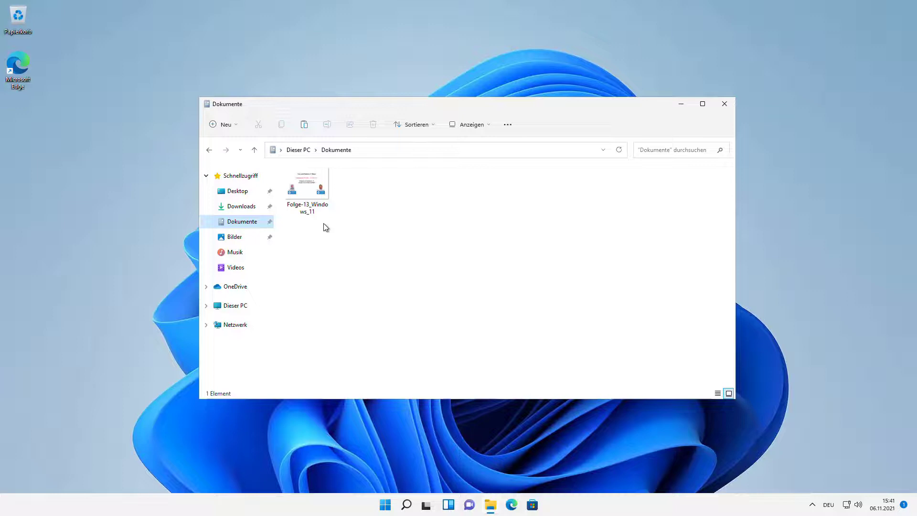
click(334, 246)
key(super+r)
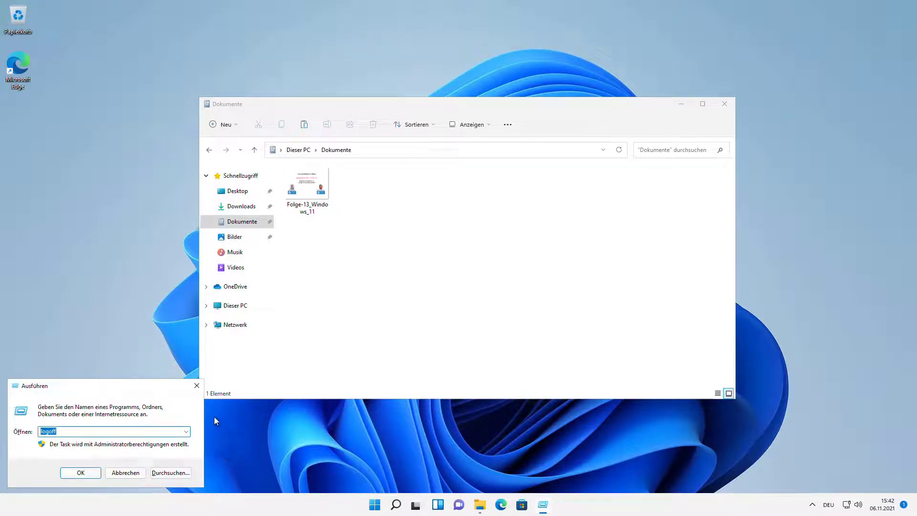
click(196, 385)
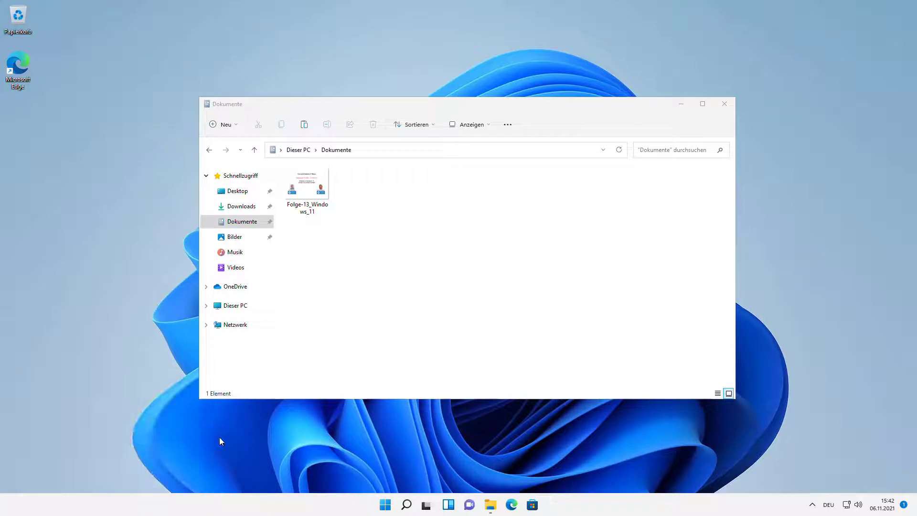
Run sysdm.cpl, view the options for changing the computer name or domain, and close Systemeigenschaften without changes
key(super+r)
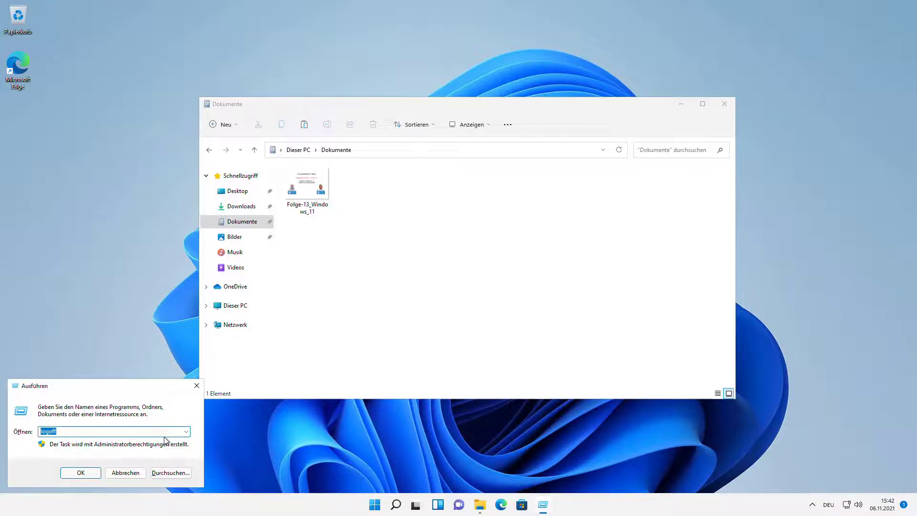
text(sysdm.cpl)
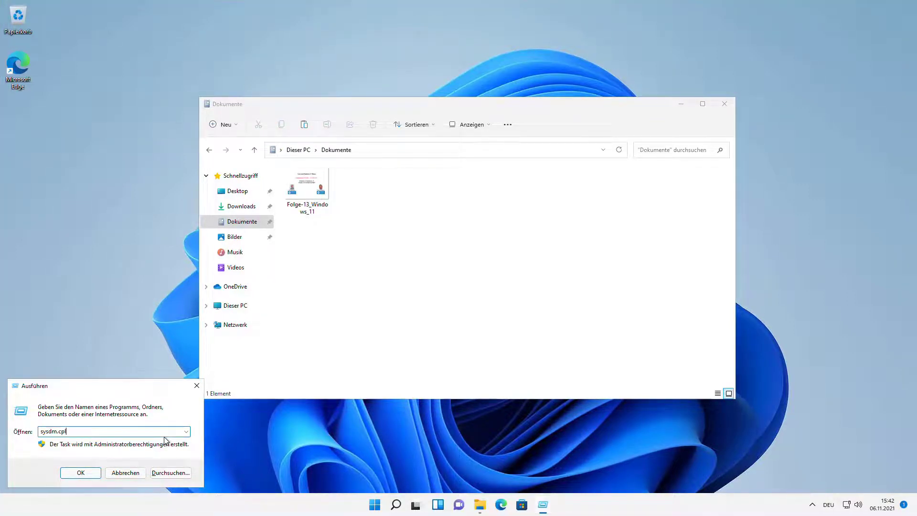
key(Return)
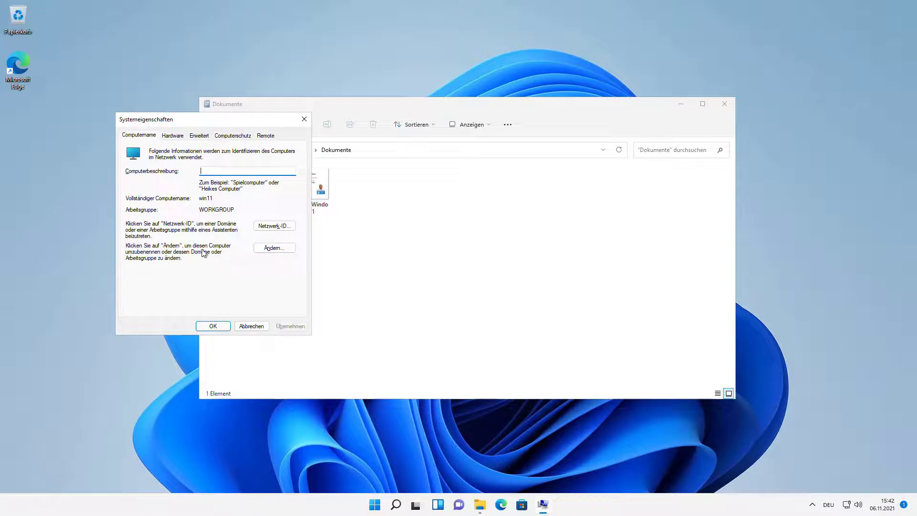
click(276, 248)
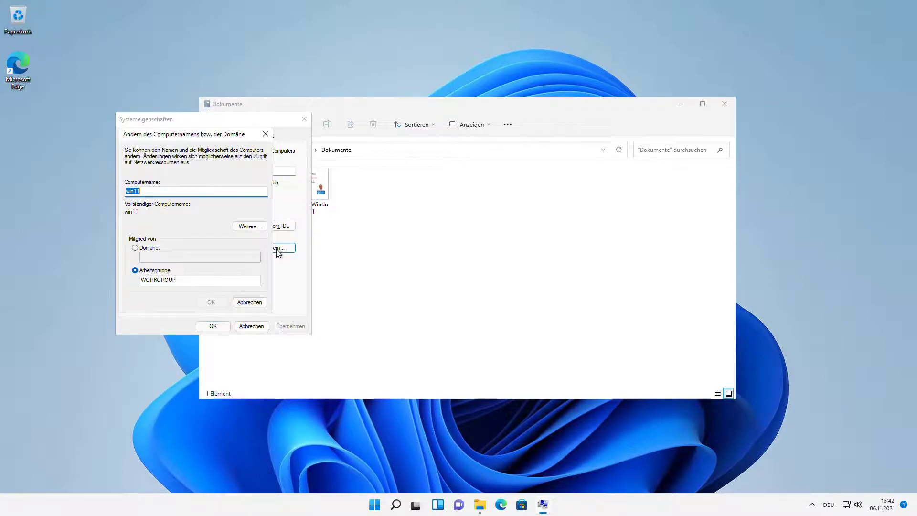
click(250, 302)
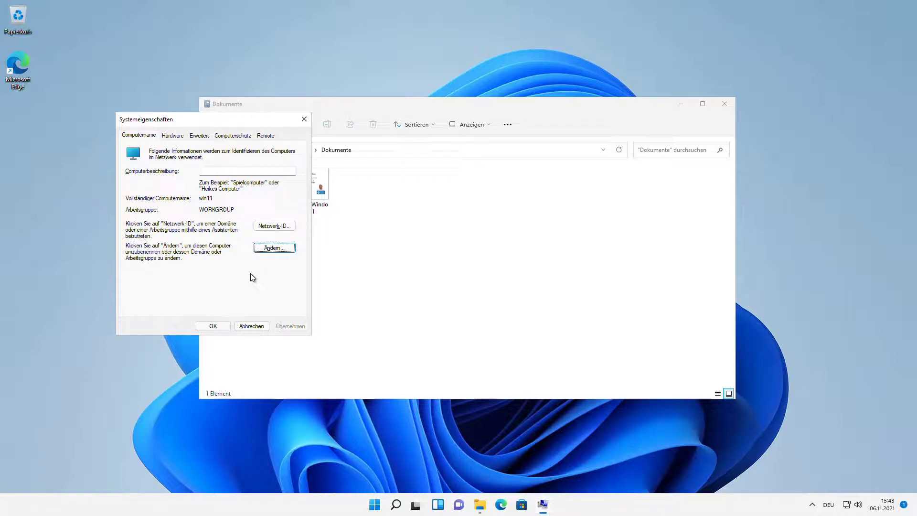
click(304, 120)
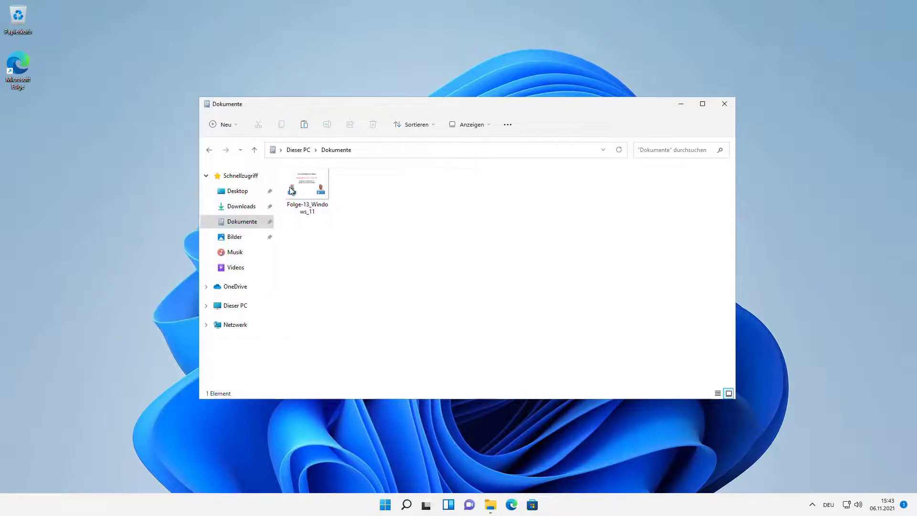
Run control panel to view the classic Systemsteuerung items, and close the window
key(super+r)
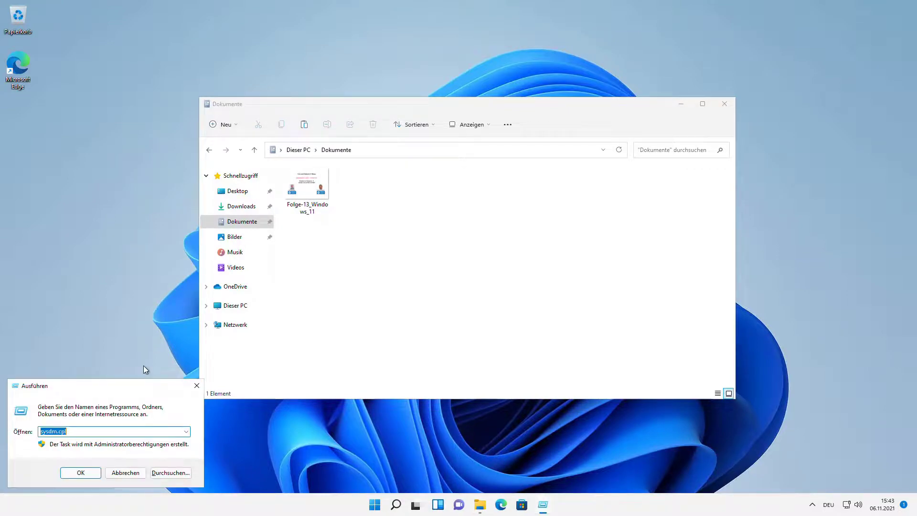
text(control pa)
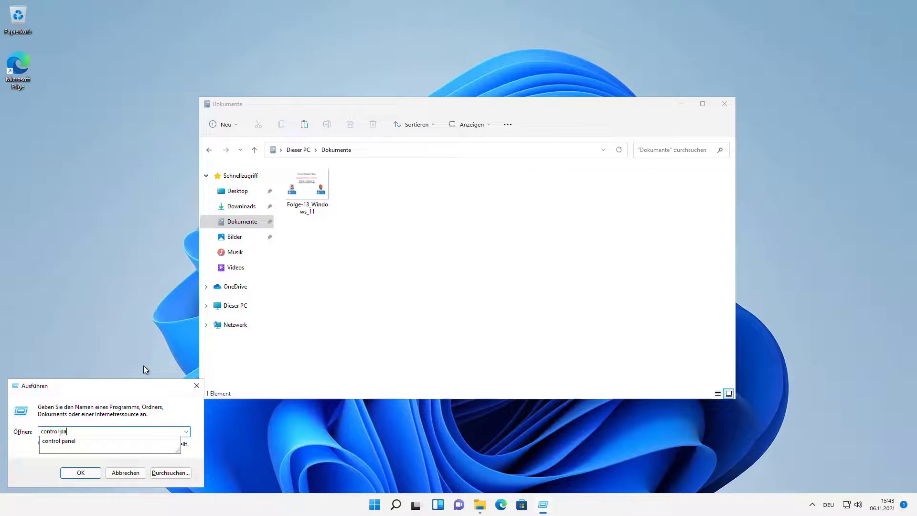
text(nel)
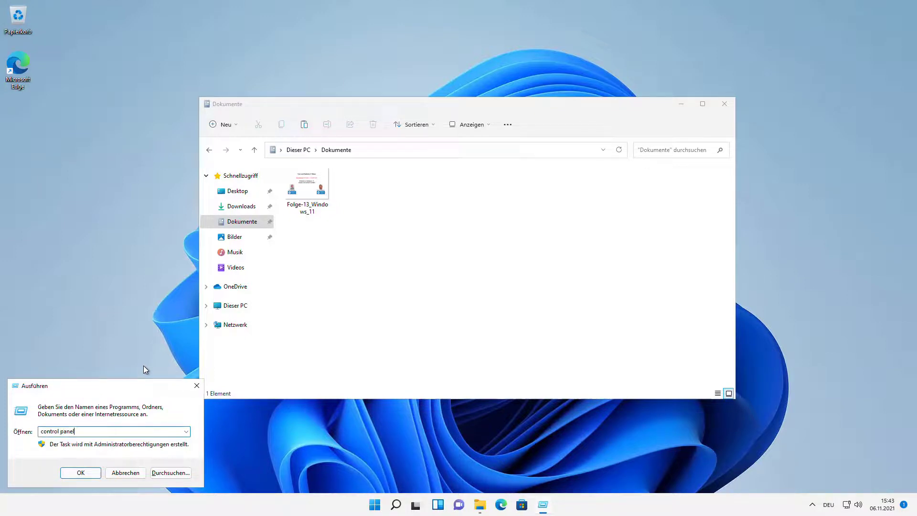
key(Return)
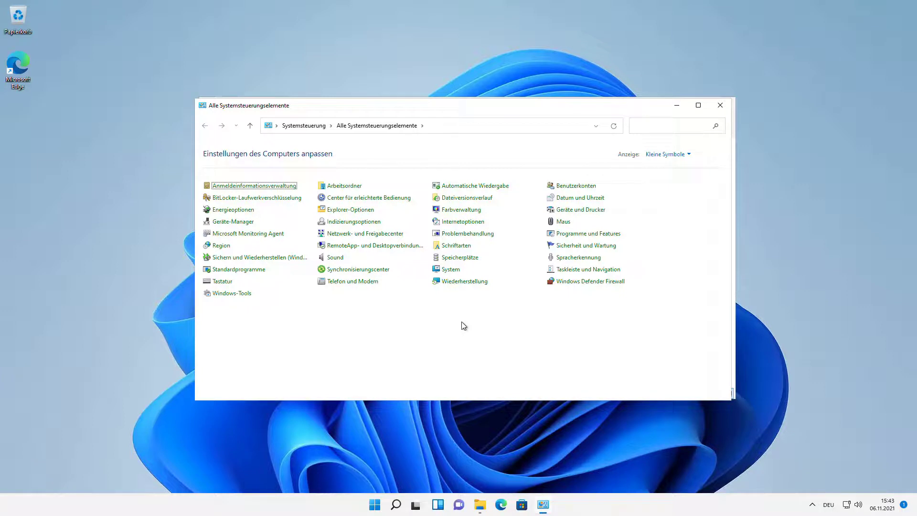
click(720, 105)
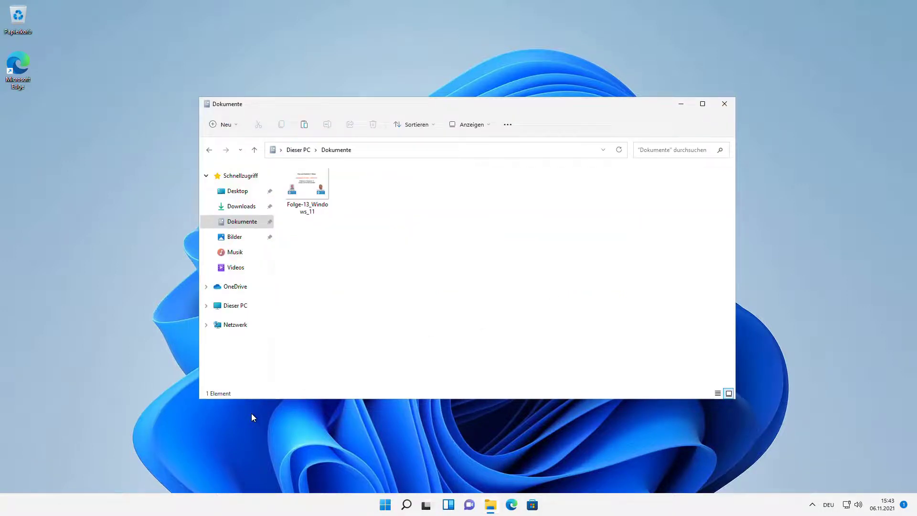
Run ncpa.cpl to view the Netzwerkverbindungen, and close the window
key(super+r)
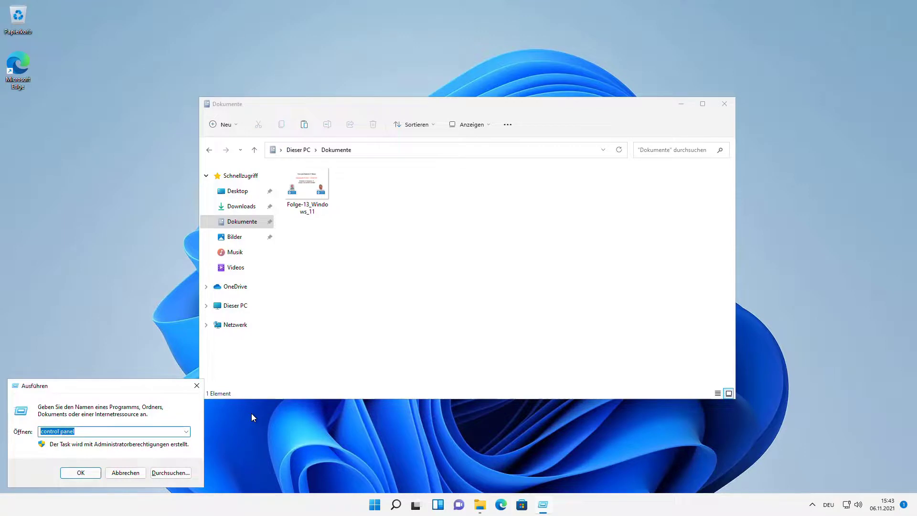
text(ncpa.cpl)
key(Return)
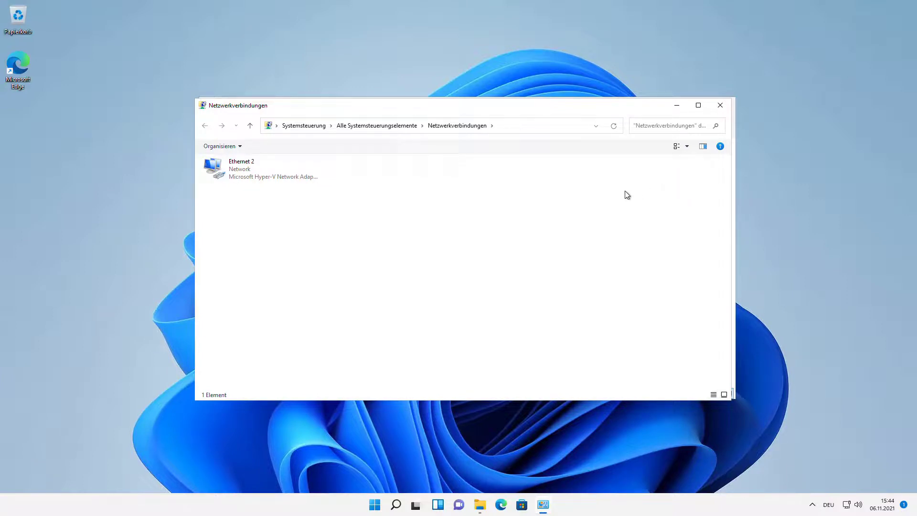
click(729, 105)
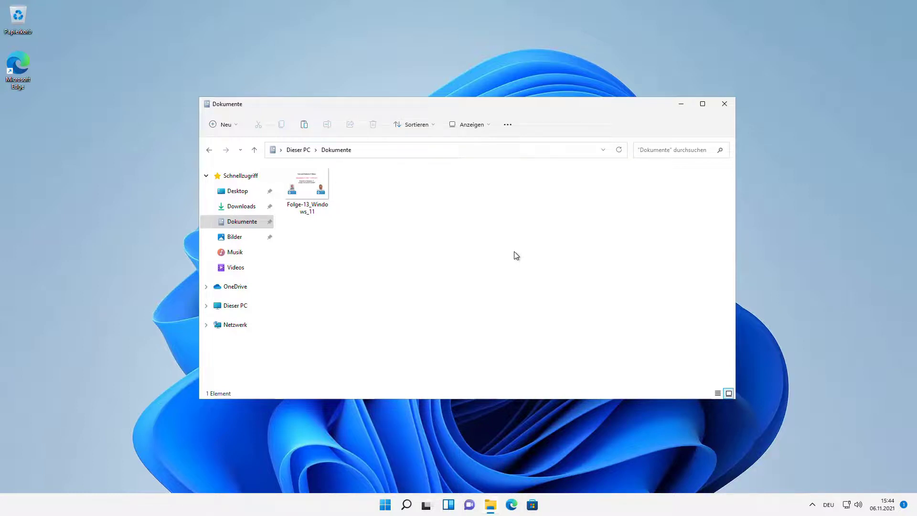
Search Windows for "control panel", view the System > Info page in Einstellungen and close it
key(super)
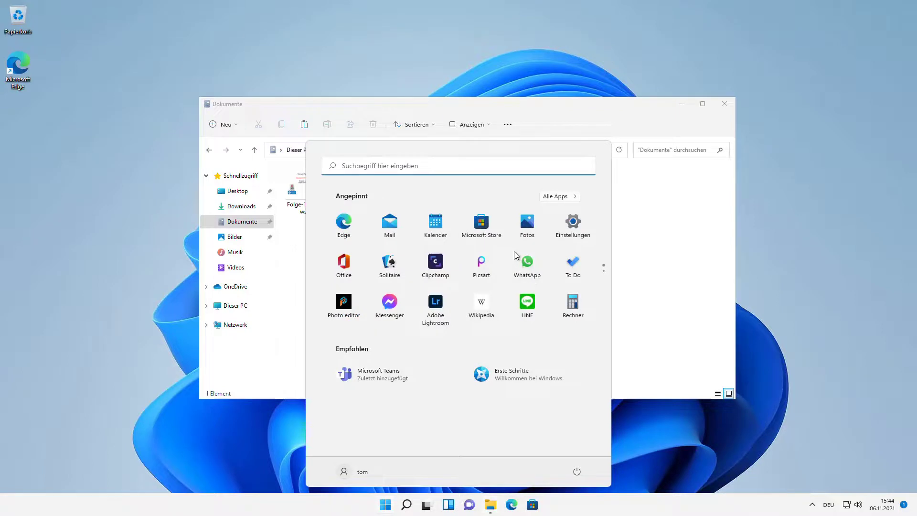
click(412, 165)
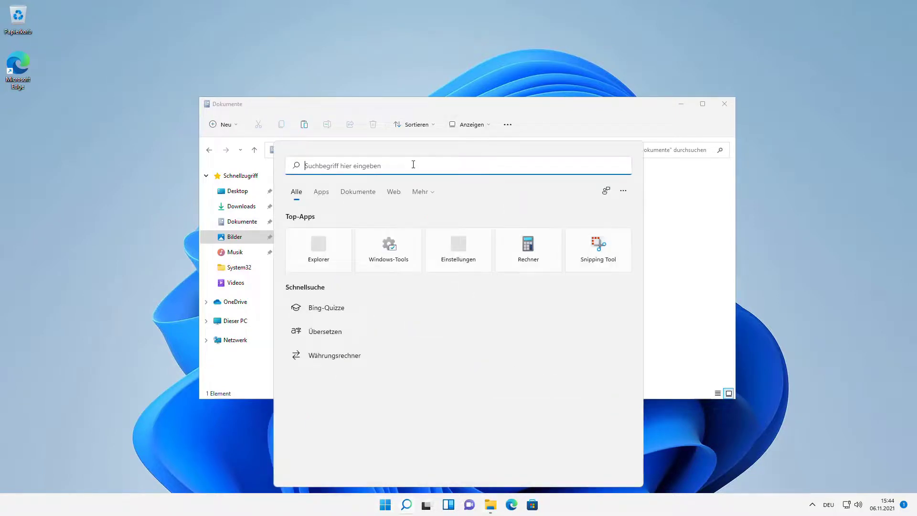
text(control )
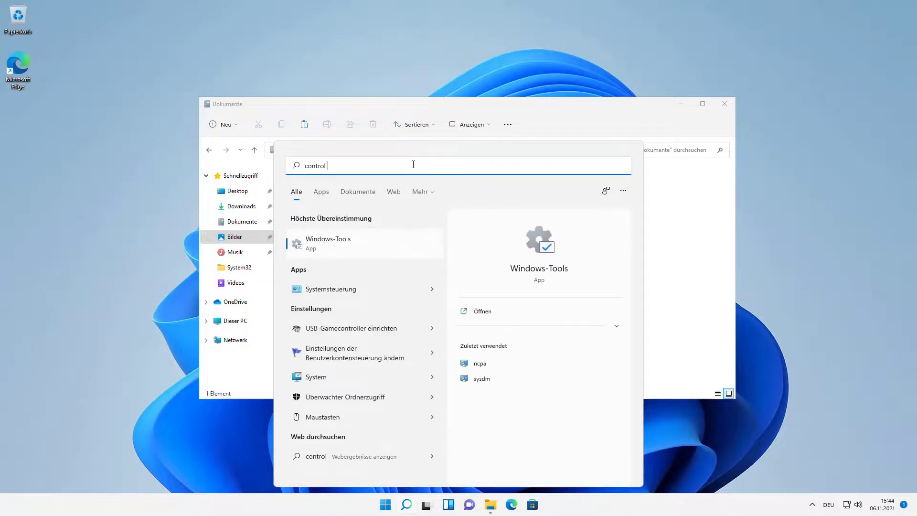
text(panel)
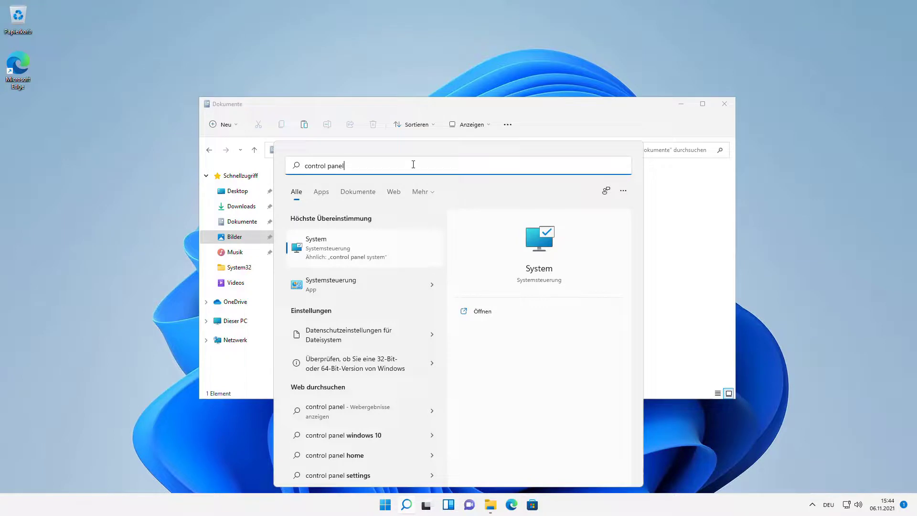
key(Escape)
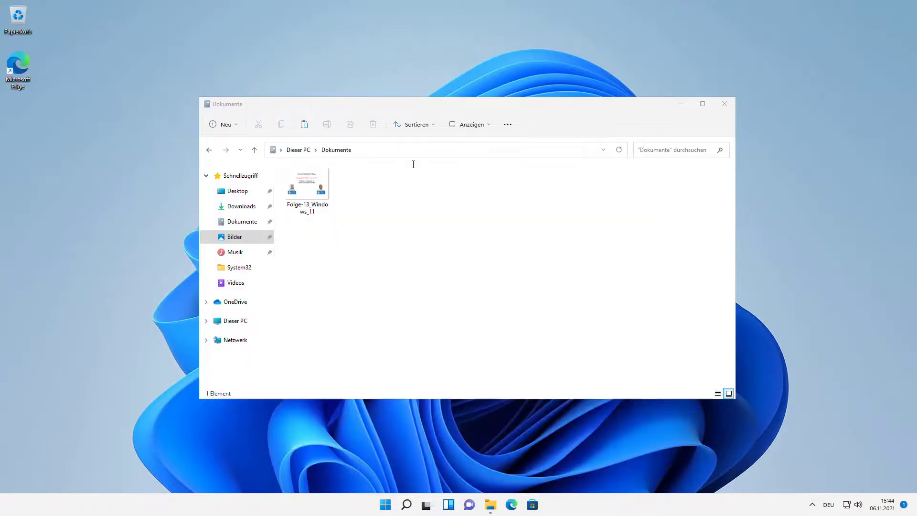
key(super+i)
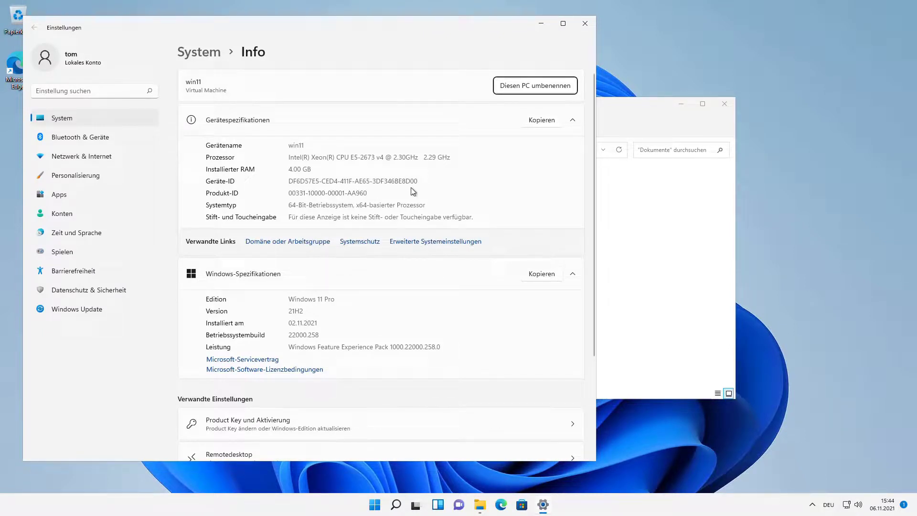
click(585, 24)
Repeat the Windows search for "control panel", review the System and Systemsteuerung entries, and dismiss the search
key(super)
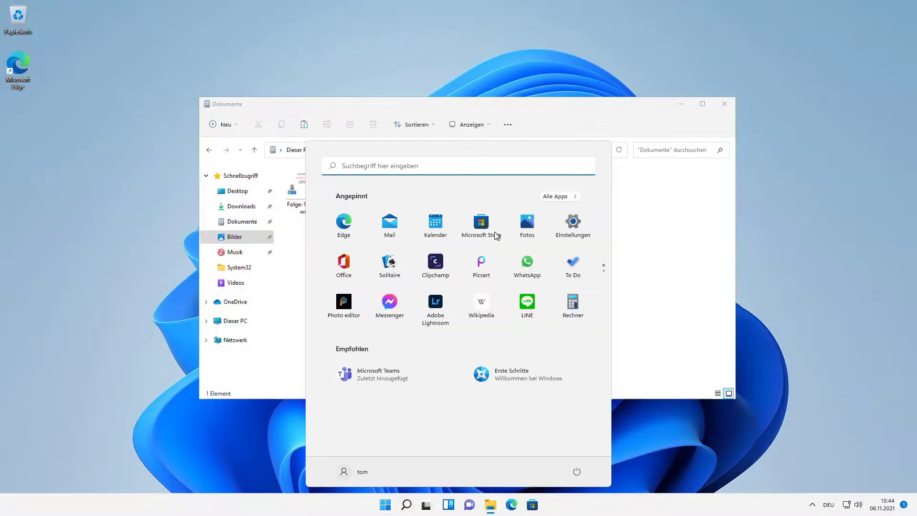
click(469, 169)
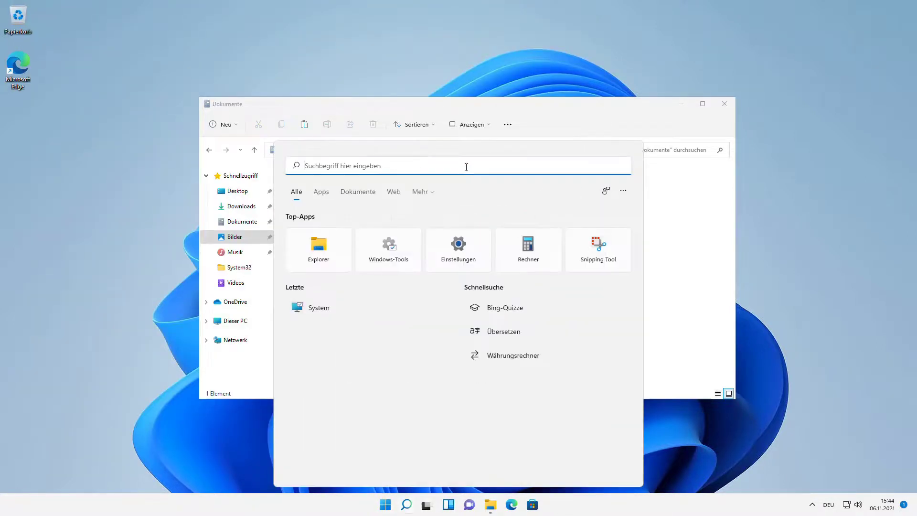
text(control)
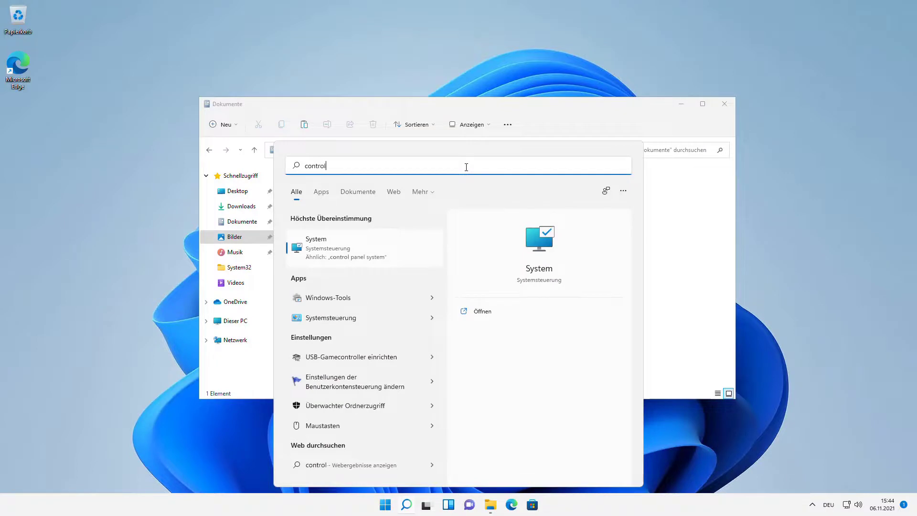
text( panel)
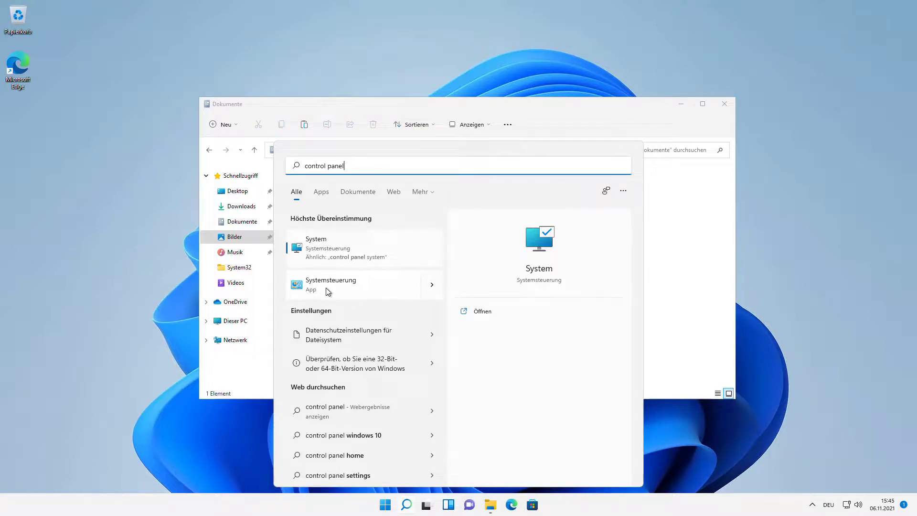
click(514, 107)
Open the Benutzer folder of Windows (C:) in Windows-Terminal, dismiss the default-terminal notice and close the terminal
click(234, 324)
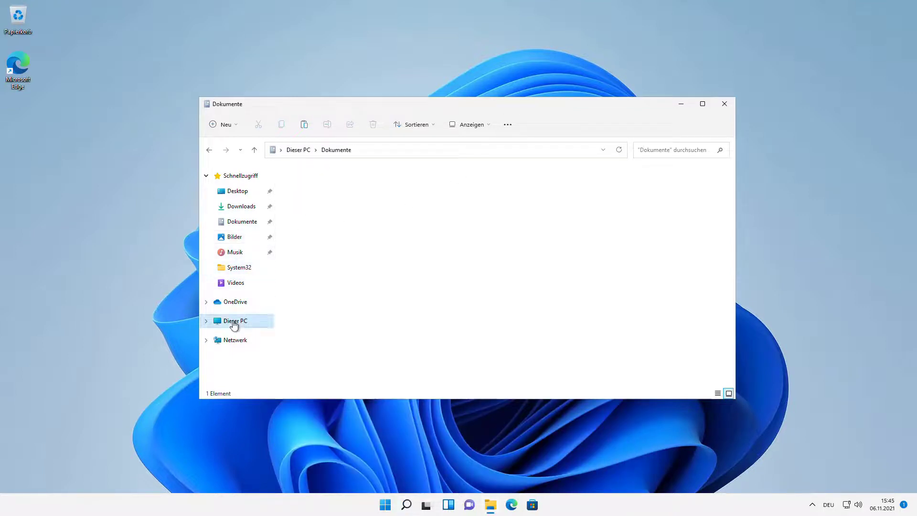
double_click(325, 256)
click(313, 190)
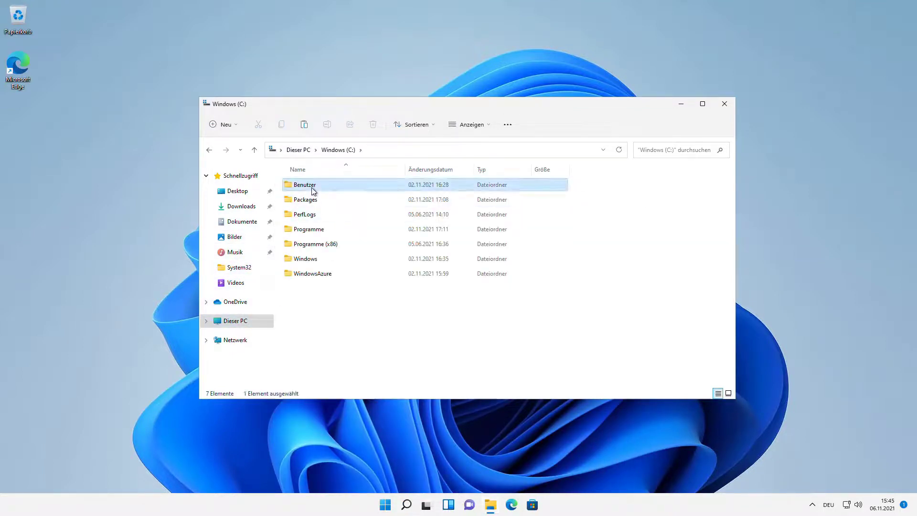
right_click(314, 190)
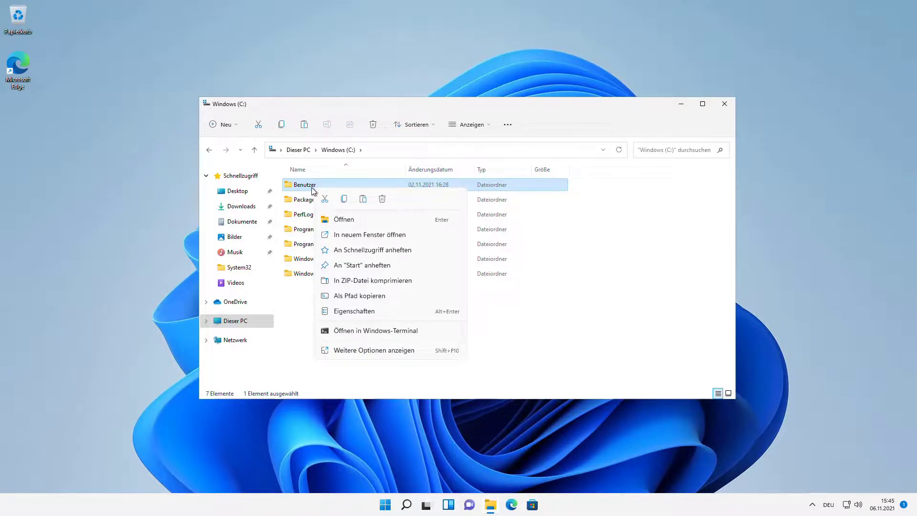
click(370, 332)
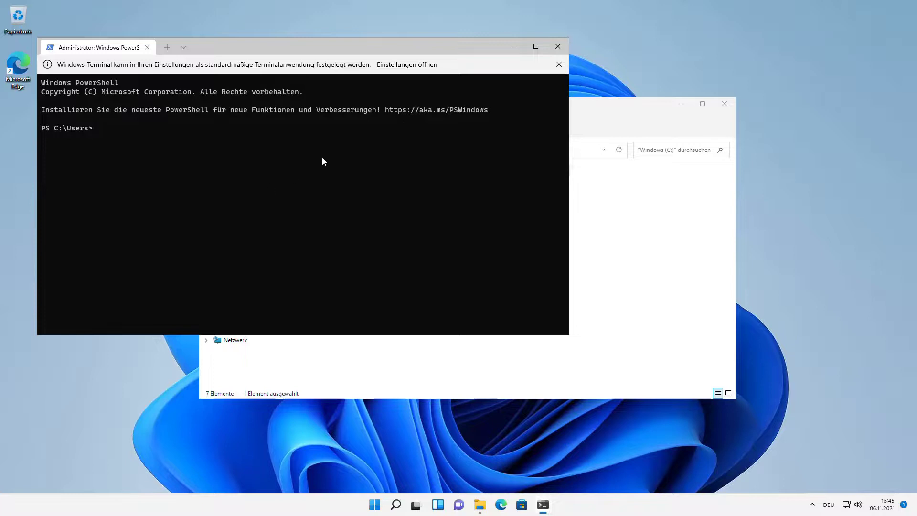
click(559, 64)
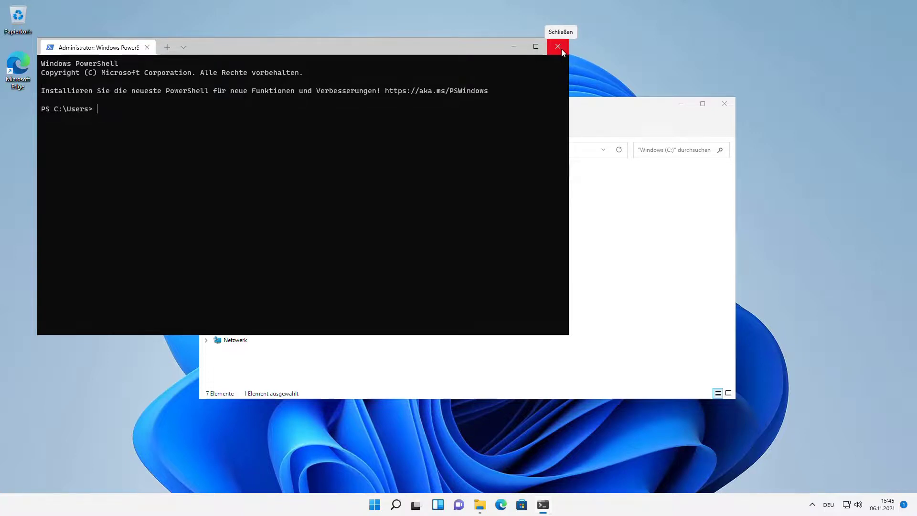
click(561, 48)
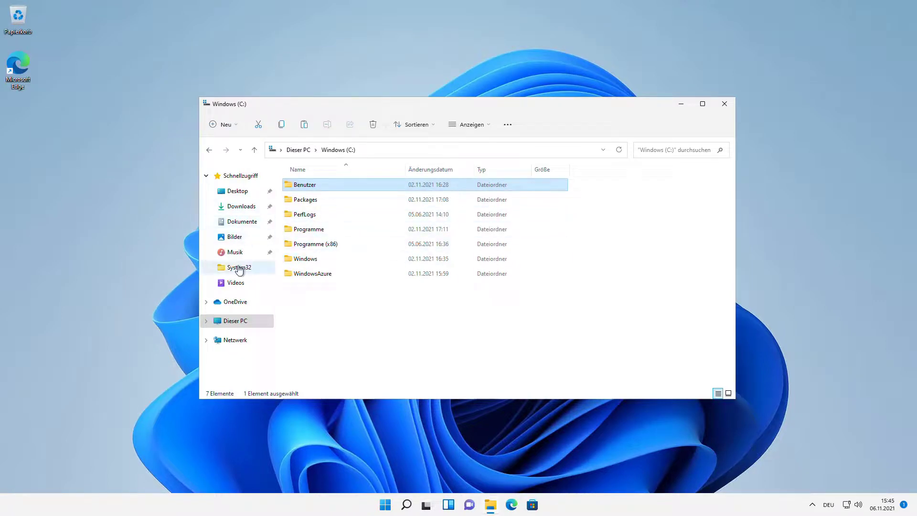
Go to Dokumente and expand the context commands of the Folge-13_Windows_11 image with Weitere Optionen anzeigen
click(242, 221)
click(299, 183)
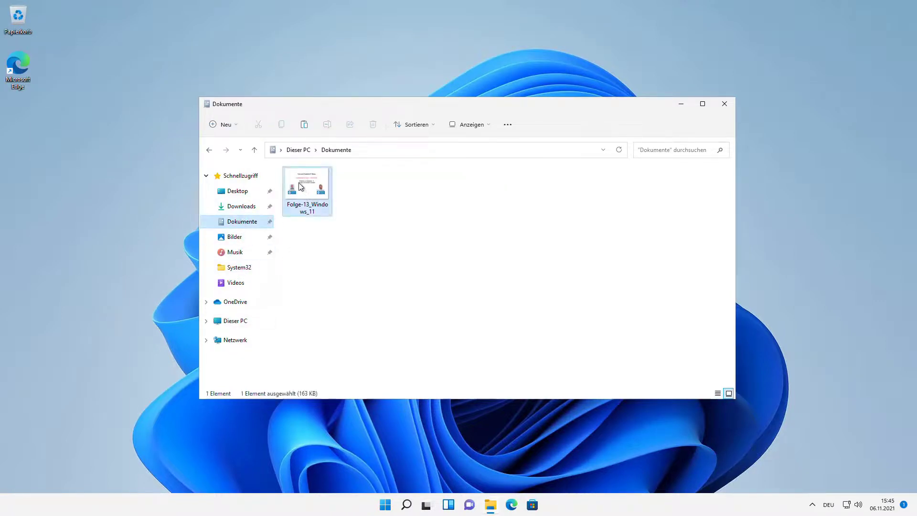
right_click(299, 182)
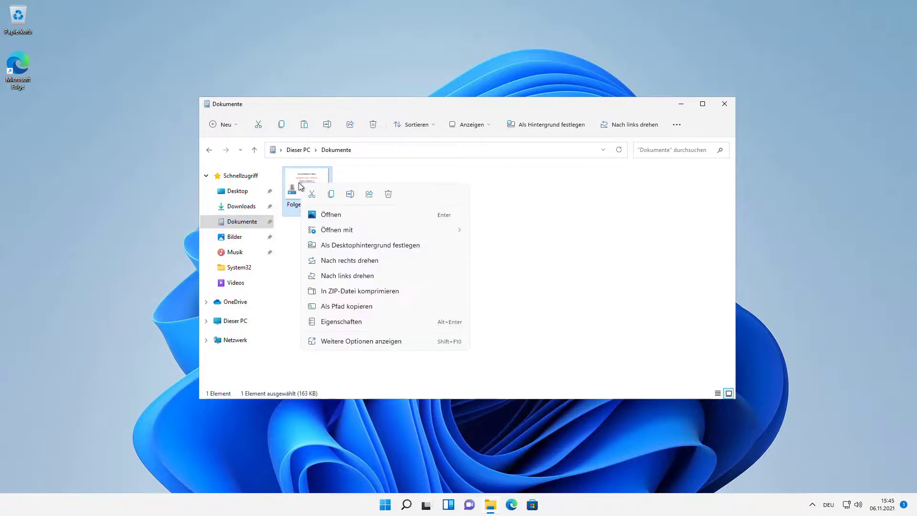
click(331, 342)
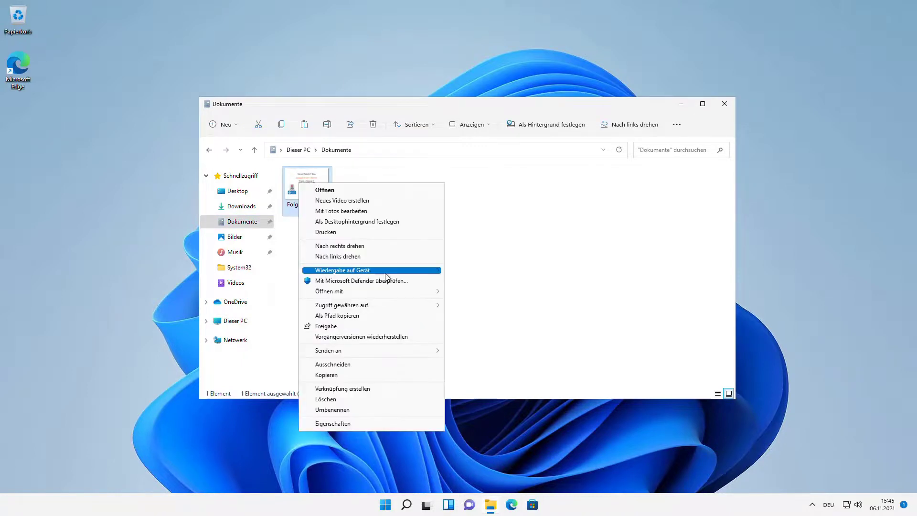
Copy the Folge-13_Windows_11 image's path with Als Pfad kopieren, paste it into a new cmd prompt and close the prompt
click(353, 316)
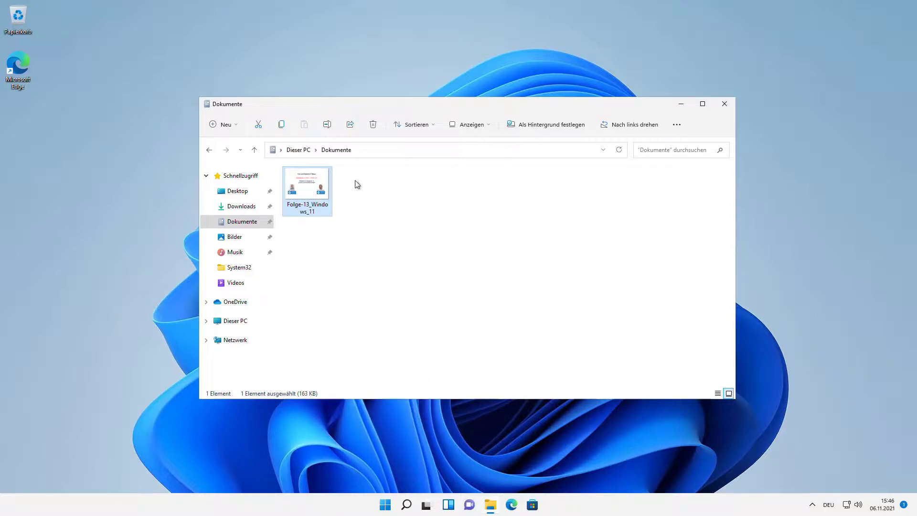
click(404, 232)
key(super+r)
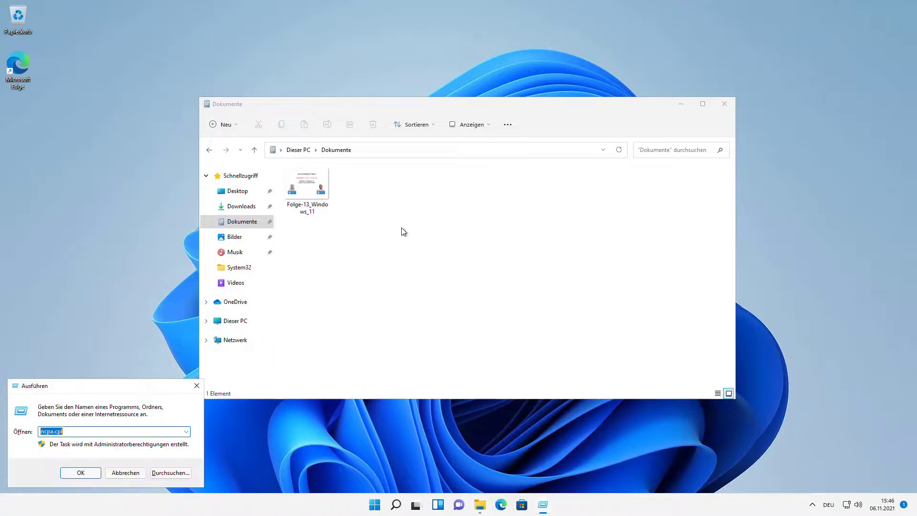
text(cmd)
key(Return)
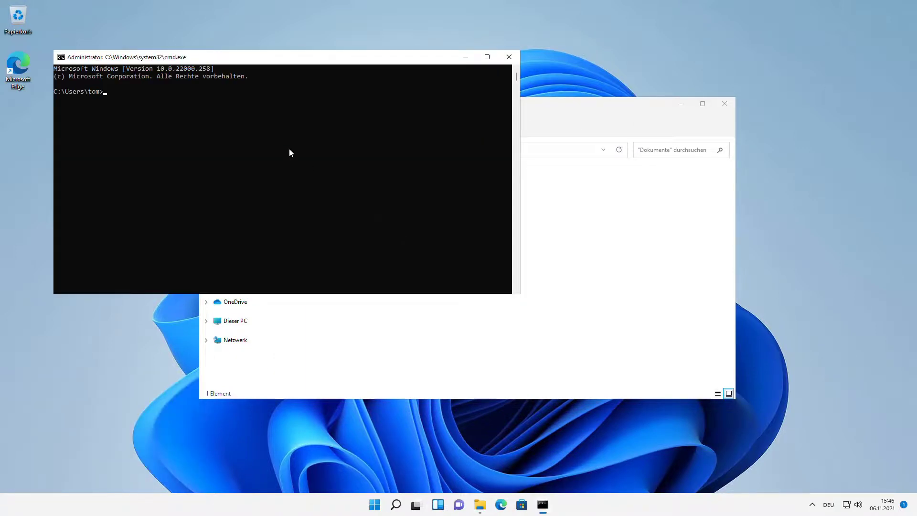
text("C:\Users\tom\Documents\Folge-13_Windows_11.jpg")
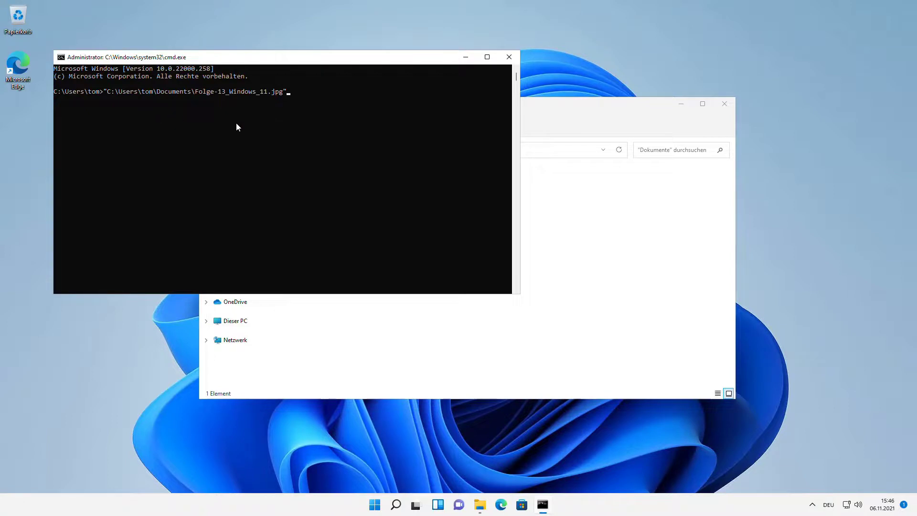
click(513, 56)
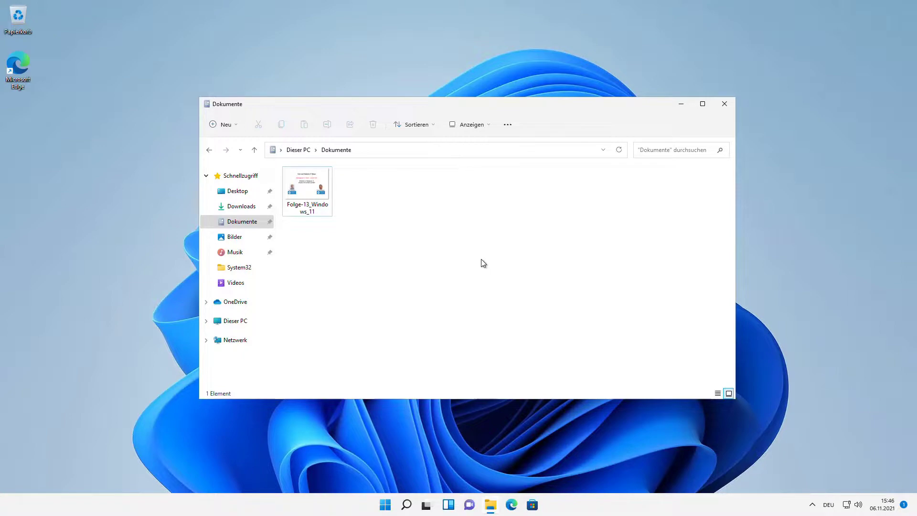
Close the Dokumente window, leave the Windows 11 session and switch to the Folge-13_Windows_11.pptx presentation in PowerPoint
click(732, 106)
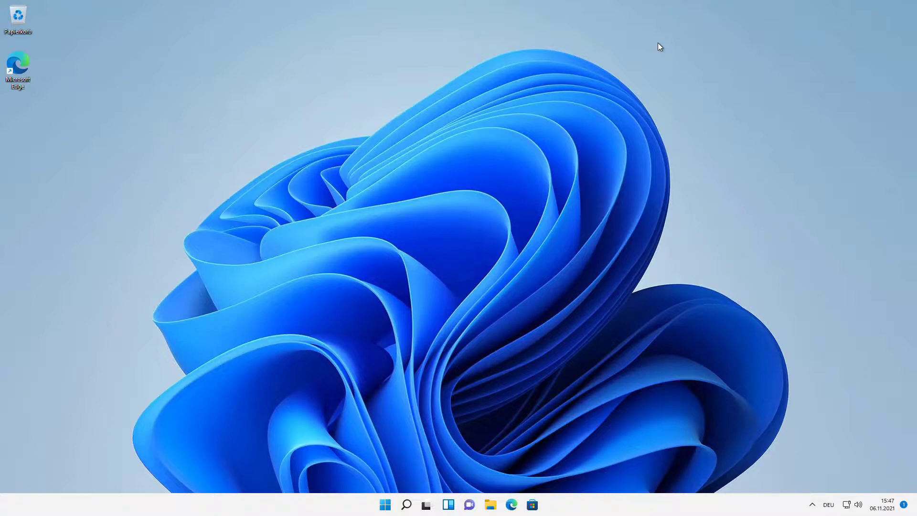
mouse_move(646, 2)
mouse_move(501, 4)
click(555, 7)
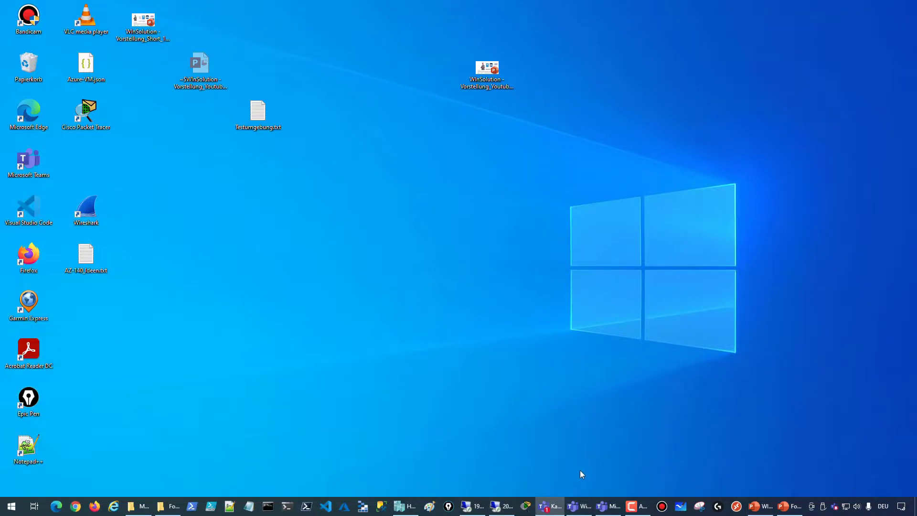
click(791, 508)
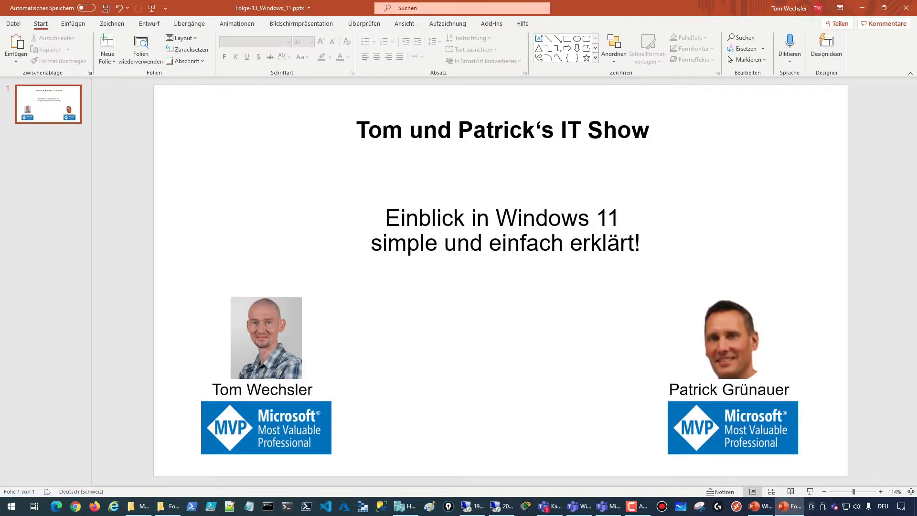